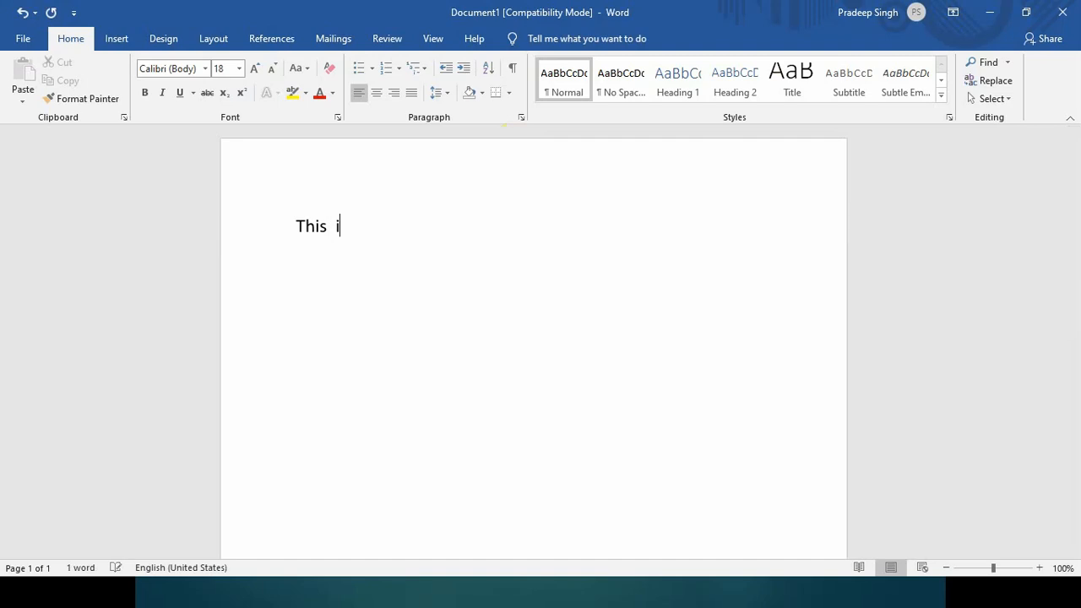
- Write "This is my text" on the first line and "Super software" on the second line
text(t)
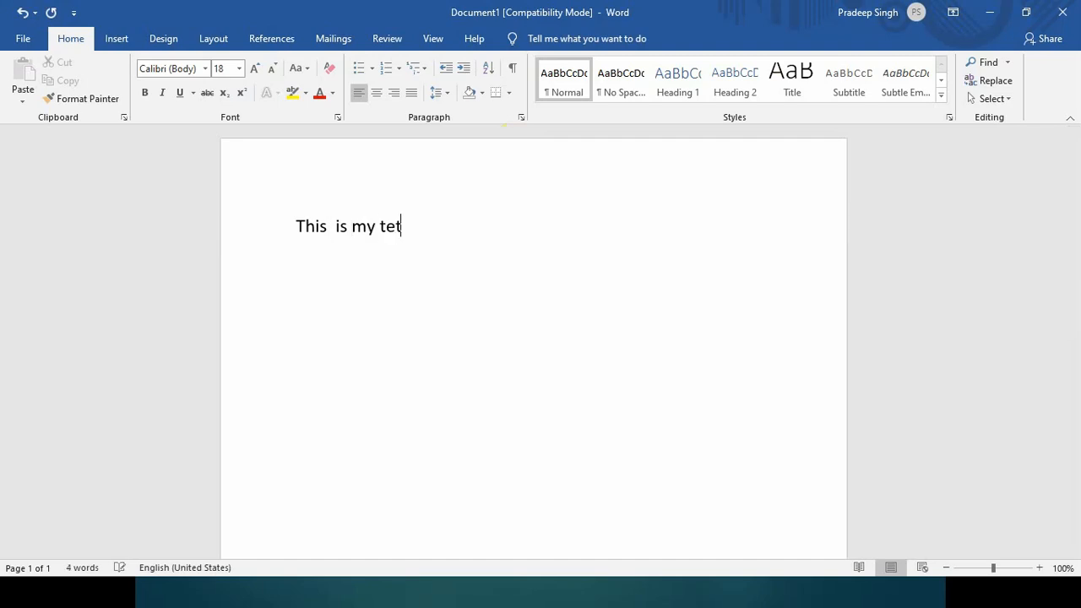
key(BackSpace)
key(BackSpace)
text(xt)
key(Return)
text(Super software)
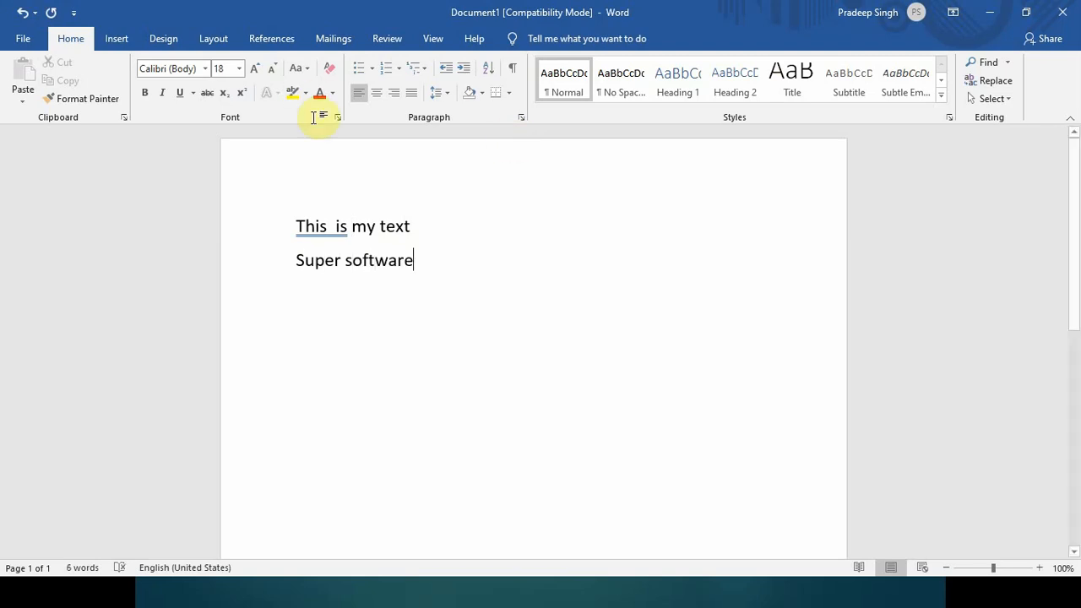
- Save both lines as an AutoText building block named "Mytext", keeping the General category and Normal template
drag(444, 261, 150, 197)
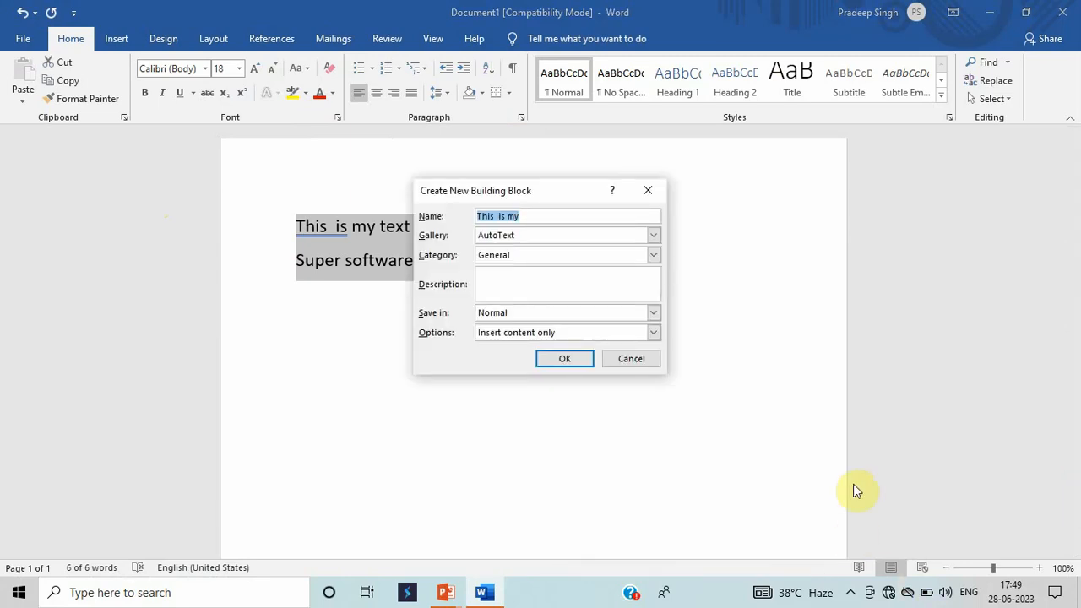
drag(471, 194, 515, 285)
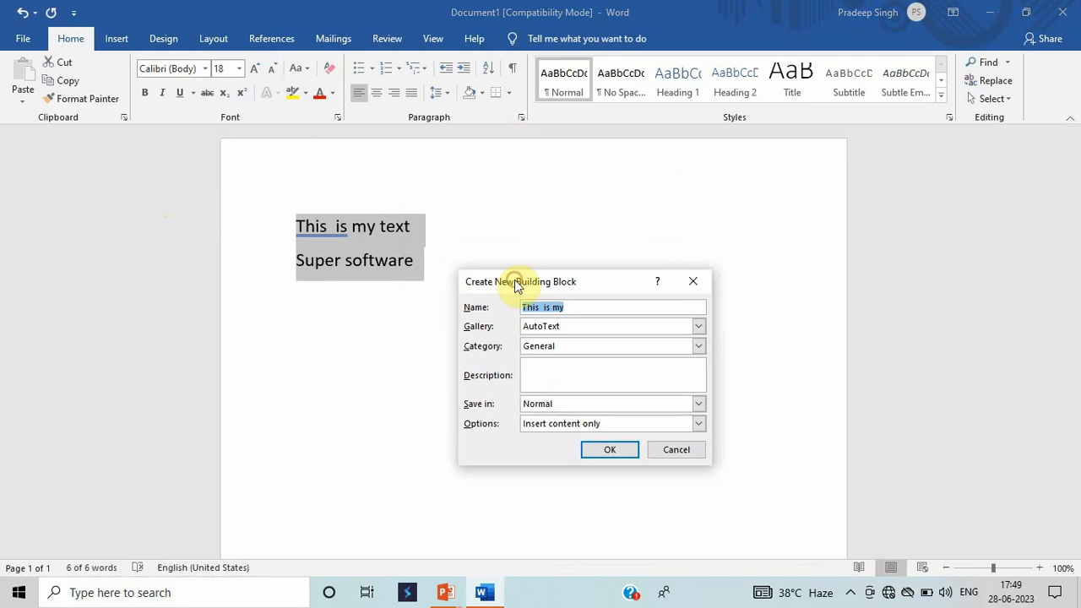
drag(583, 307, 517, 307)
text(Mye)
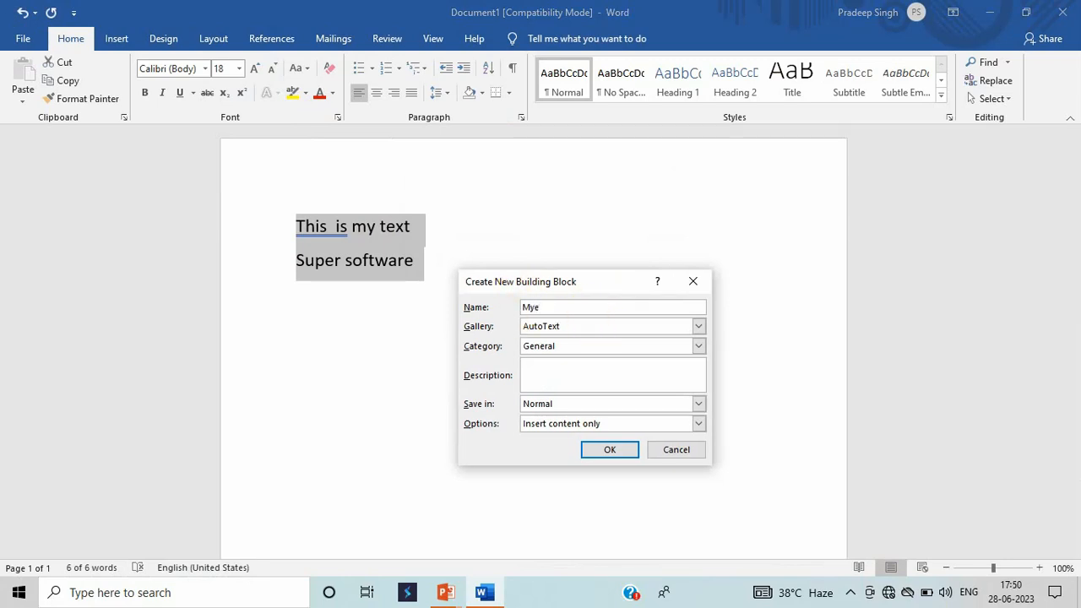
key(BackSpace)
text(text)
click(621, 449)
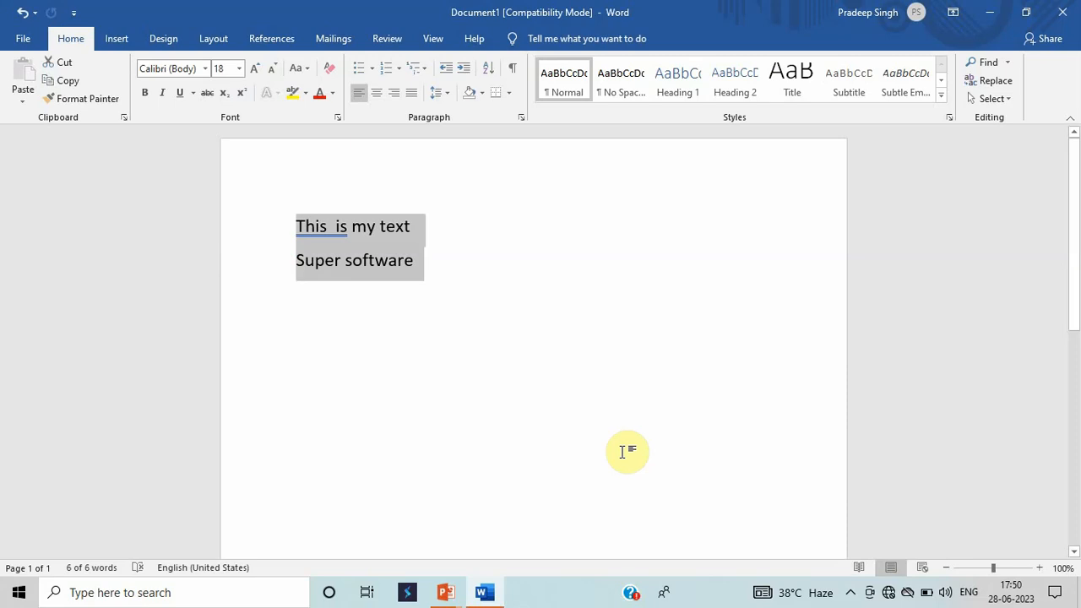
- Cut the two lines from the page and insert the "Mytext" AutoText entry in their place
key(ctrl+F3)
text(Mytext)
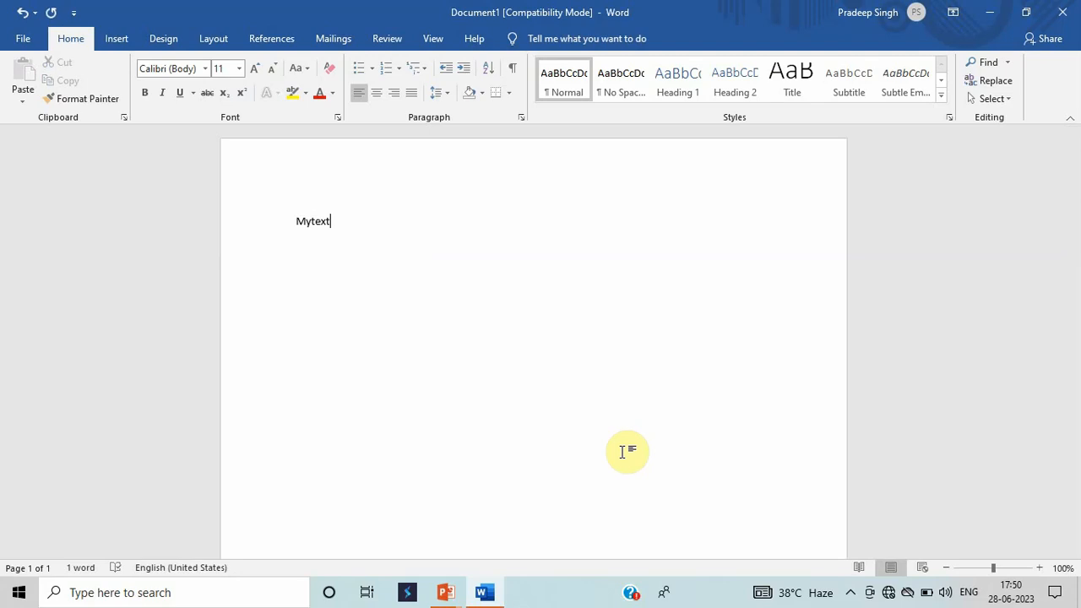
click(623, 452)
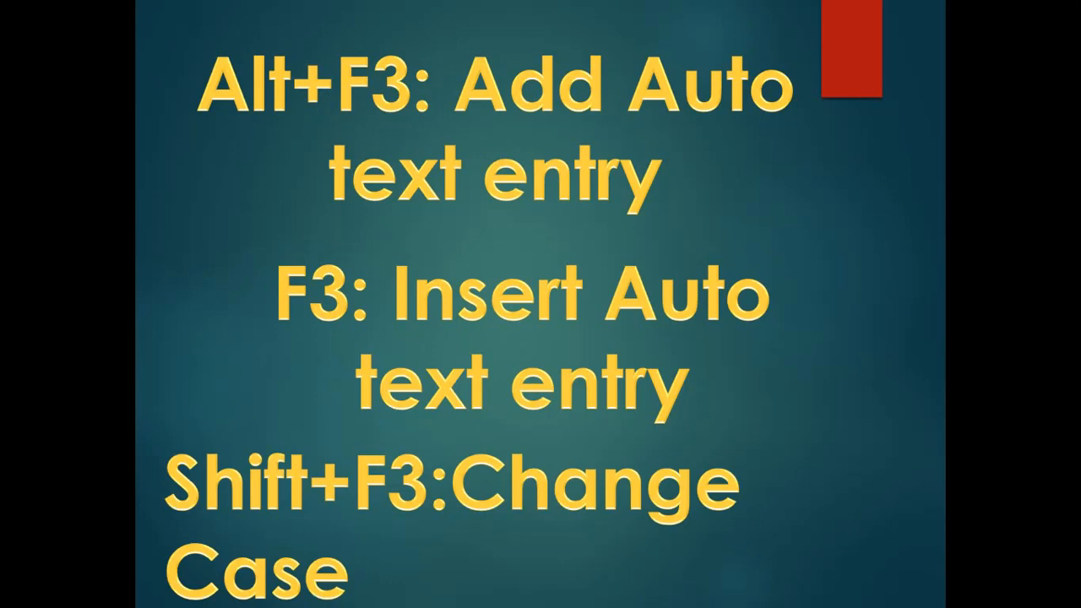
- Return to the Word document and add a full stop at the end of the first line
key(alt+Tab)
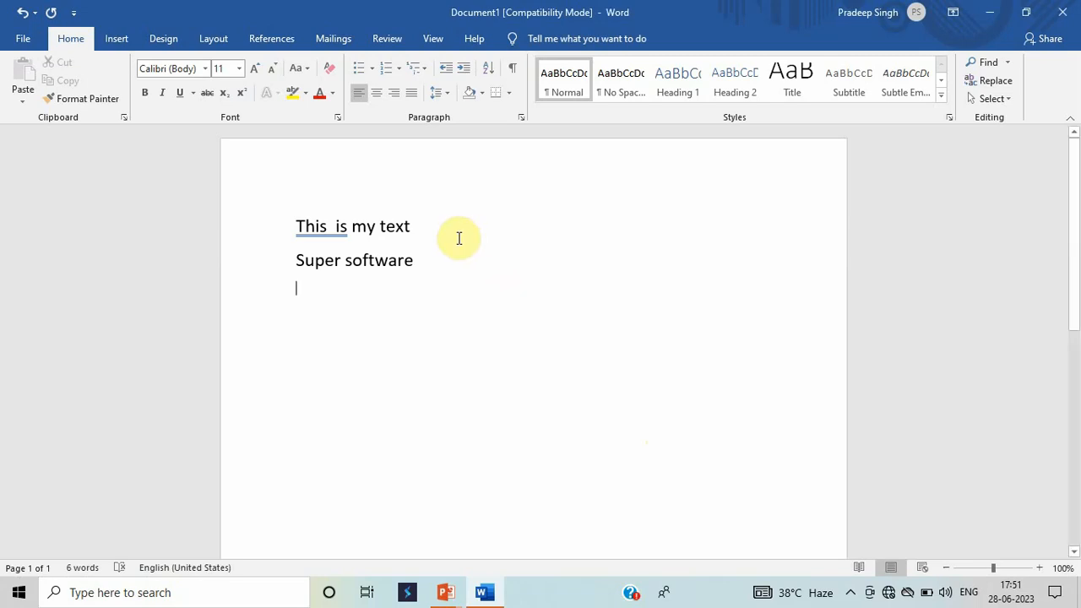
click(422, 226)
key(BackSpace)
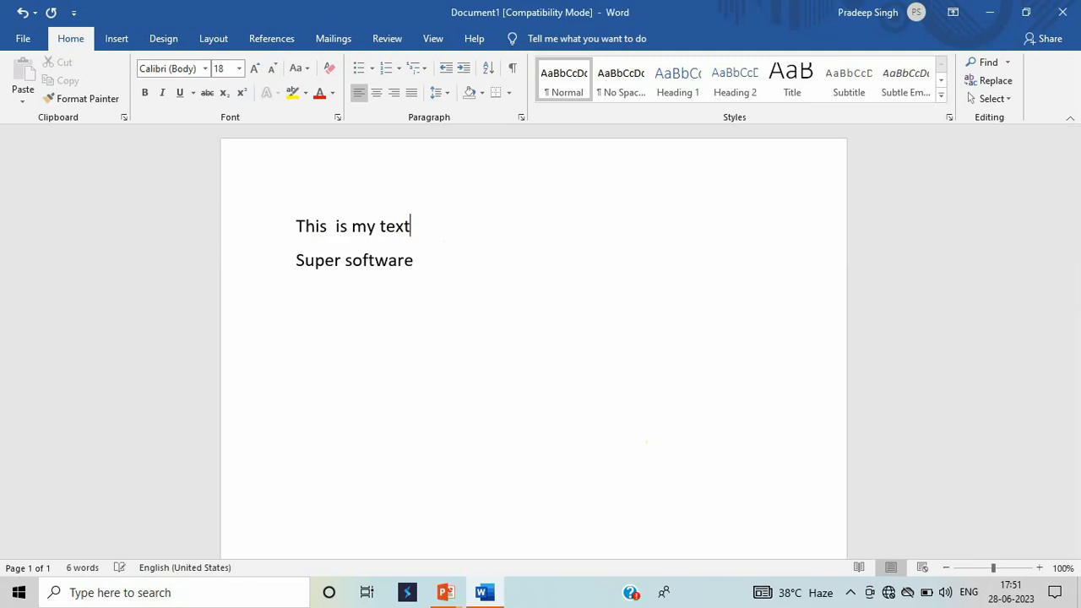
text(.)
- Select both lines and cycle their letter case repeatedly through uppercase, lowercase and sentence case, ending in uppercase
triple_click(201, 224)
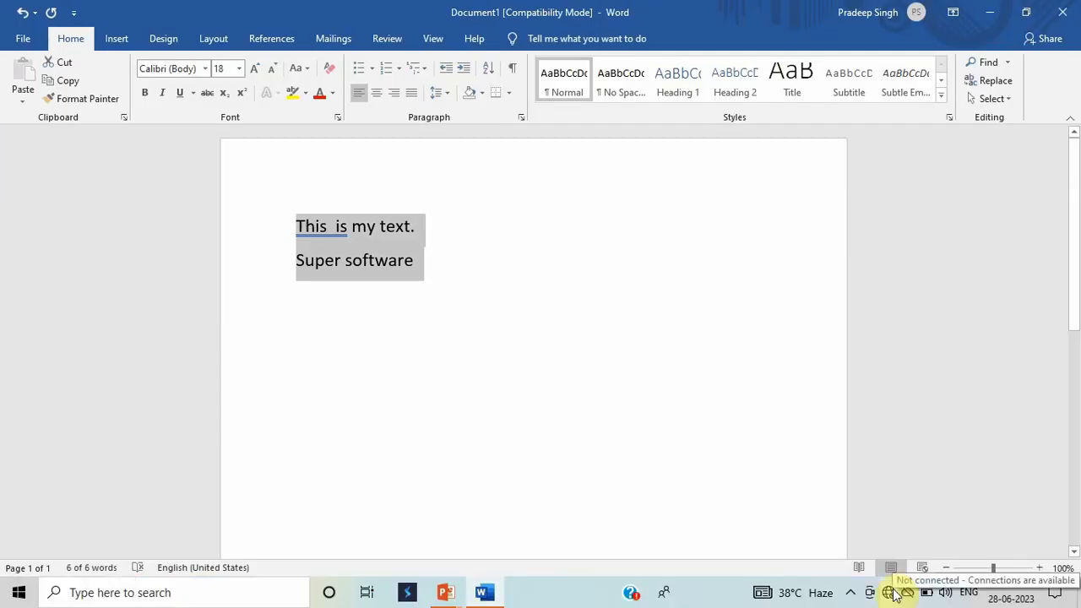
key(shift+F3)
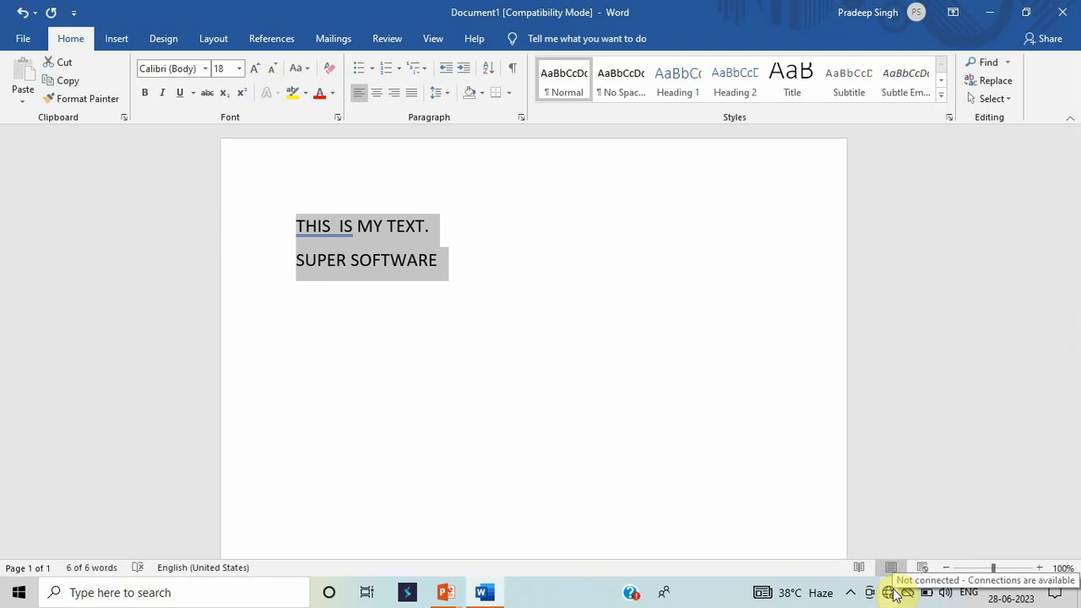
key(shift+F3)
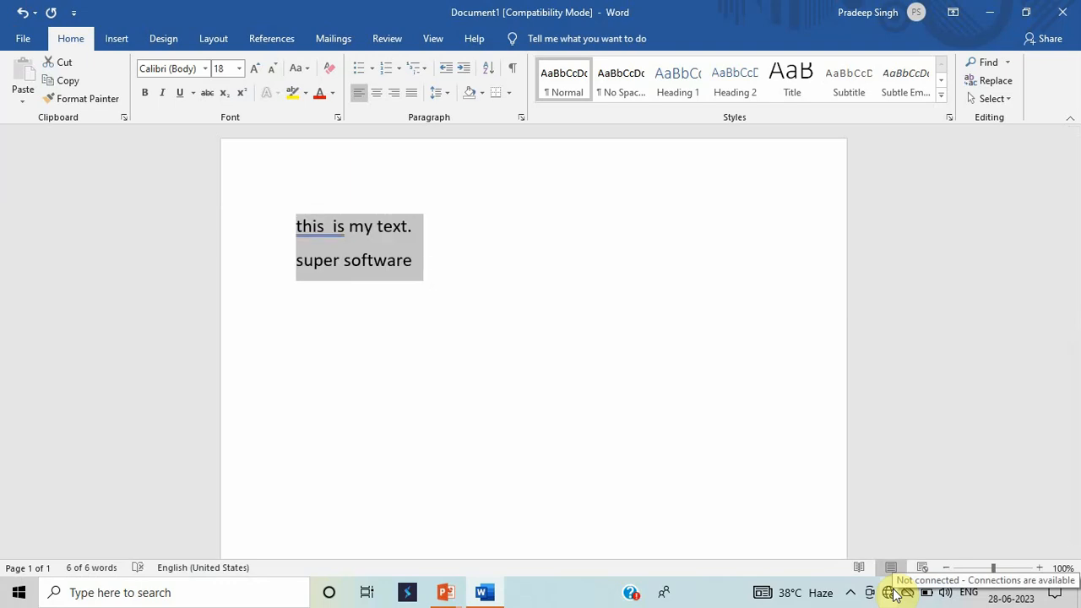
key(shift+F3)
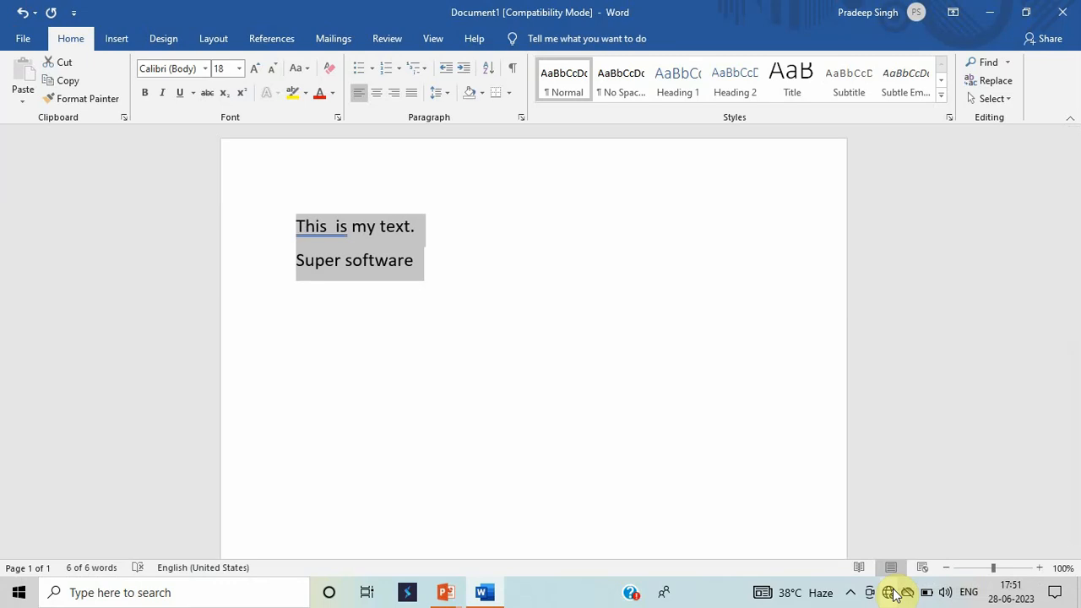
key(shift+F3)
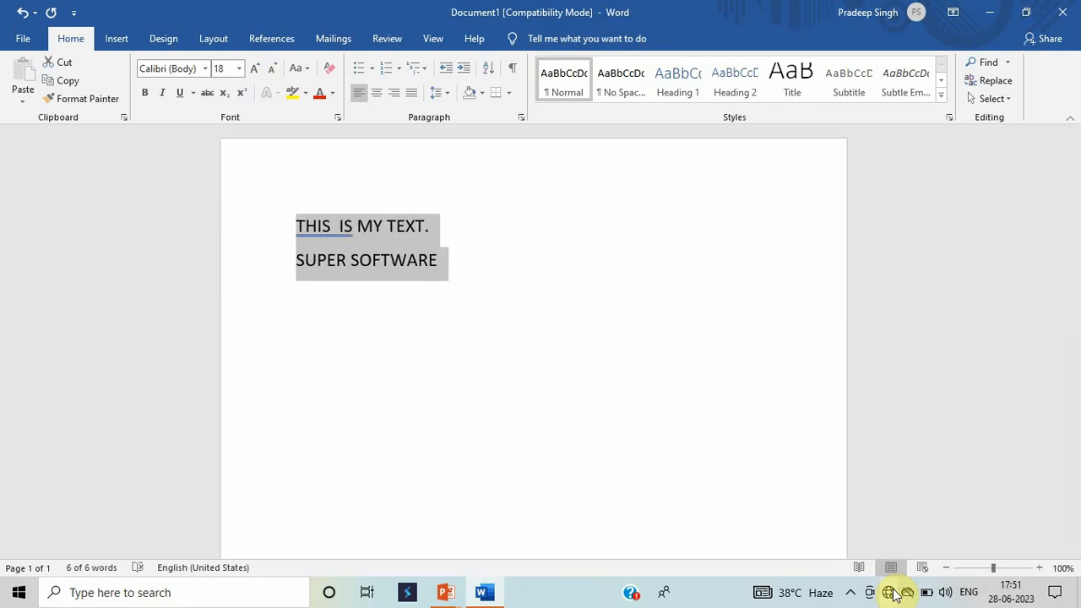
key(shift+F3)
key(shift+F3)
key(shift+F3)
key(shift+F3)
key(shift+F3)
key(shift+F3)
key(shift+F3)
key(shift+F3)
key(shift+F3)
key(shift+F3)
key(shift+F3)
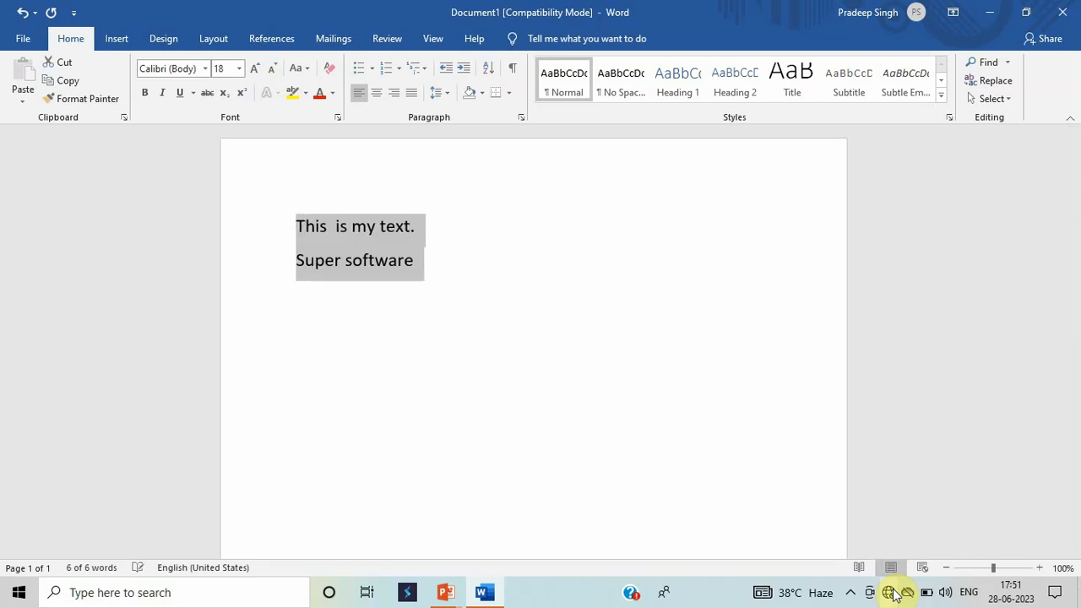
key(shift+F3)
key(shift+F3)
key(shift+F3)
key(shift+F3)
key(shift+F3)
key(shift+F3)
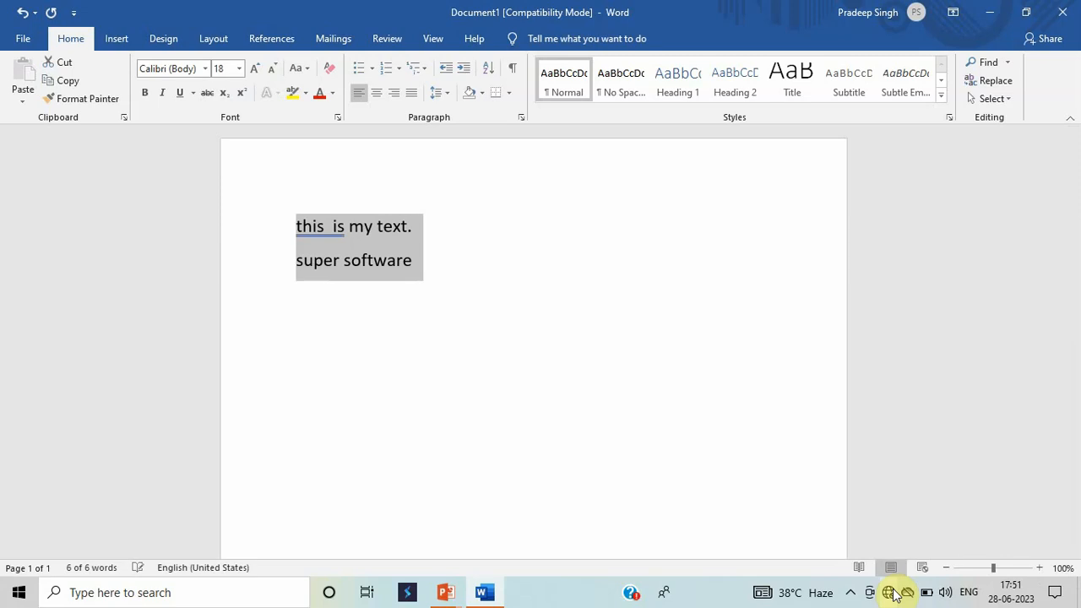
key(shift+F3)
key(shift+F3)
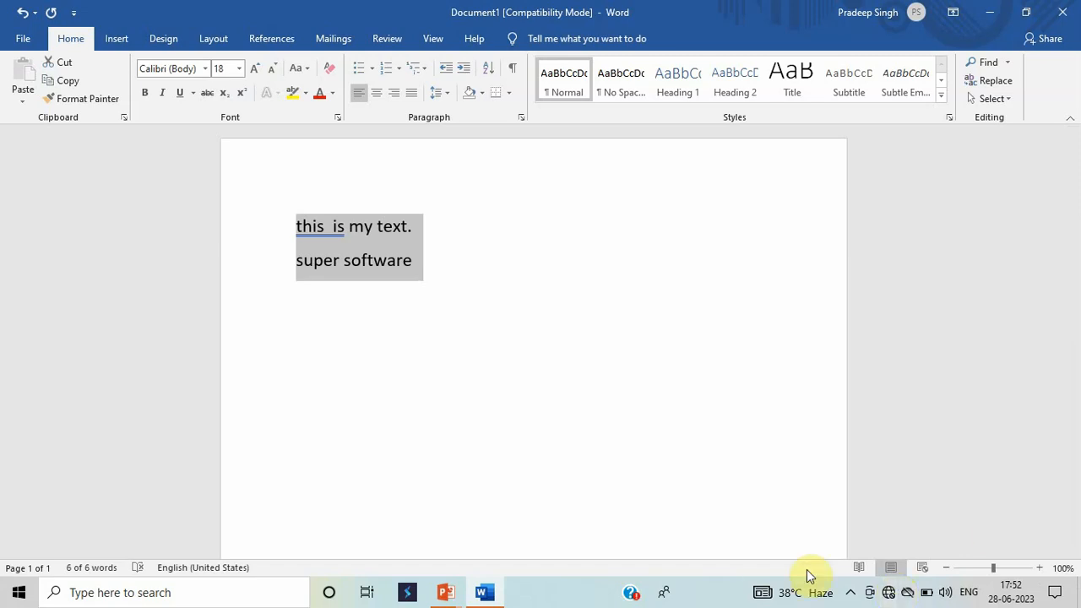
key(shift+F3)
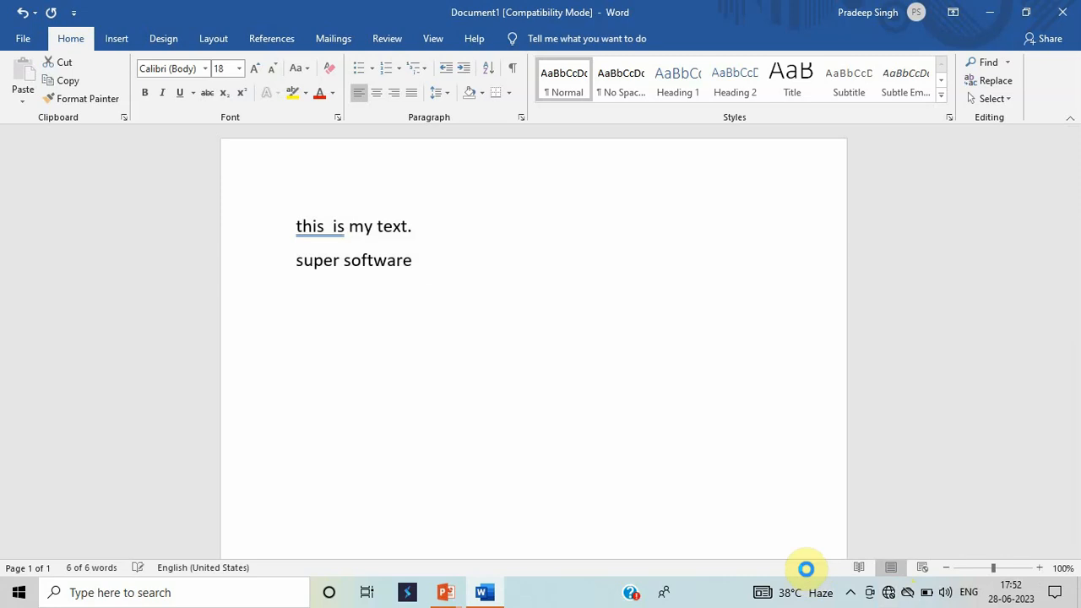
key(shift+F3)
key(shift+F3)
key(shift+F3)
key(shift+F3)
key(shift+F3)
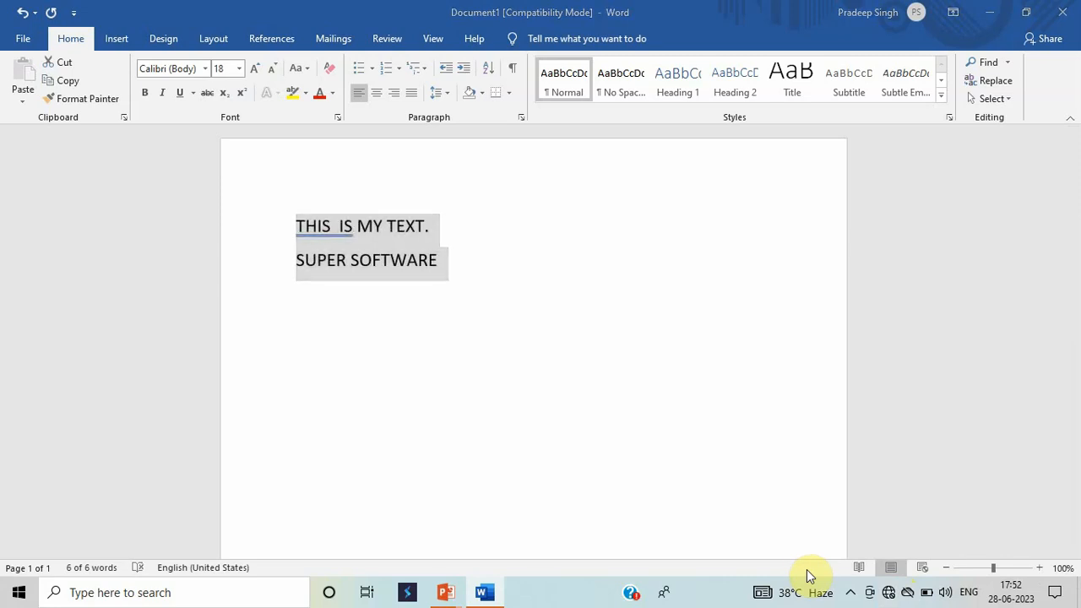
- Enlarge both selected lines point by point to font size 35
key(alt+Tab)
key(alt+Tab)
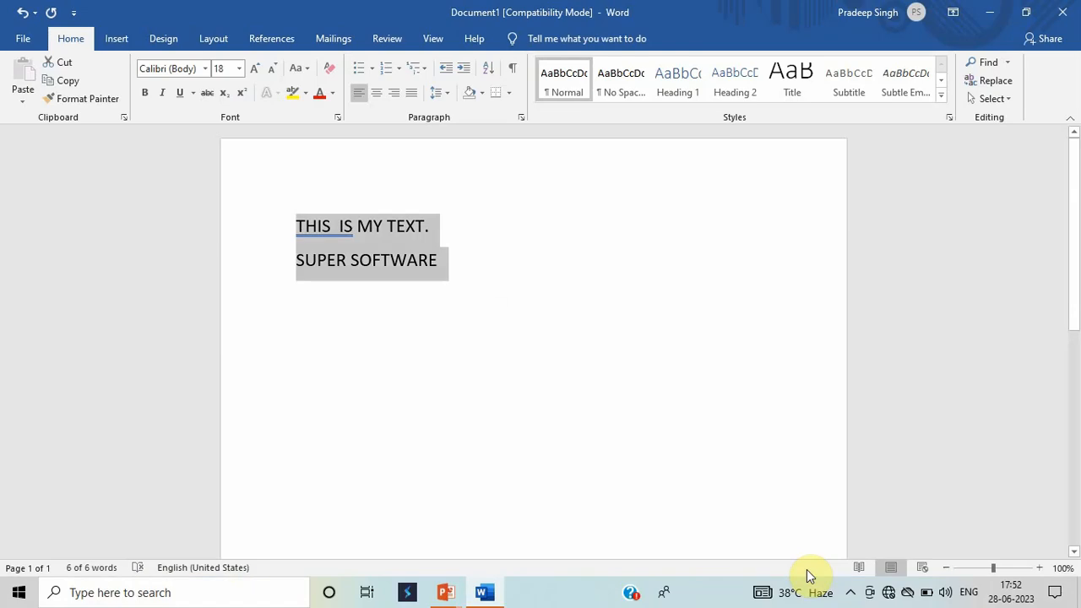
key(ctrl+bracketright)
key(ctrl+bracketright)
key(ctrl+bracketright)
key(ctrl+bracketright)
key(ctrl+bracketright)
key(ctrl+bracketright)
key(ctrl+bracketright)
key(ctrl+bracketright)
key(ctrl+bracketright)
key(ctrl+bracketright)
key(ctrl+bracketright)
key(ctrl+bracketright)
key(ctrl+bracketright)
key(ctrl+bracketright)
key(ctrl+bracketright)
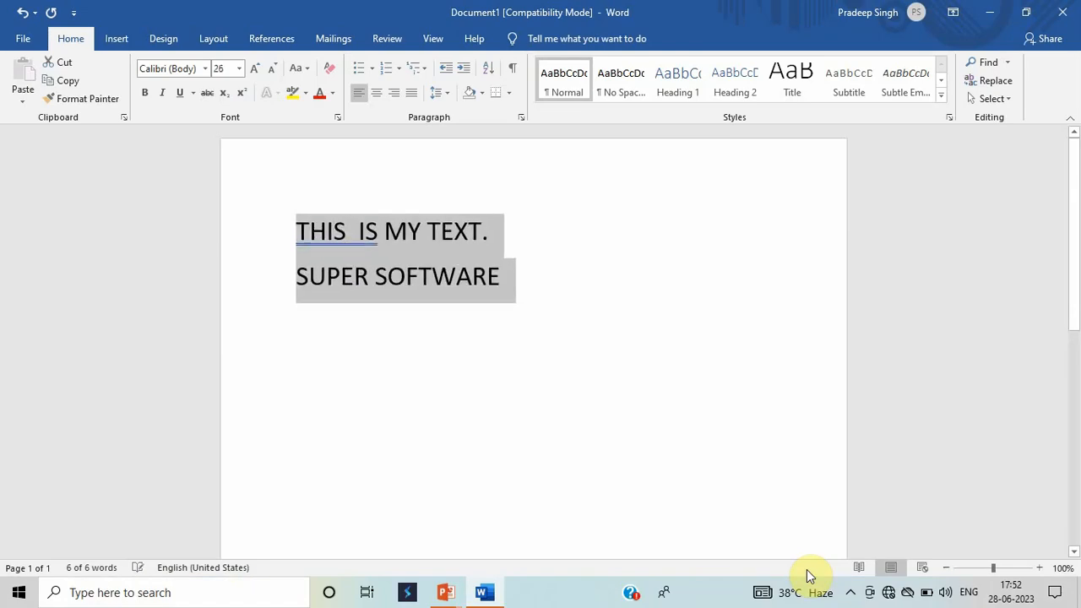
key(ctrl+bracketright)
key(ctrl+bracketright)
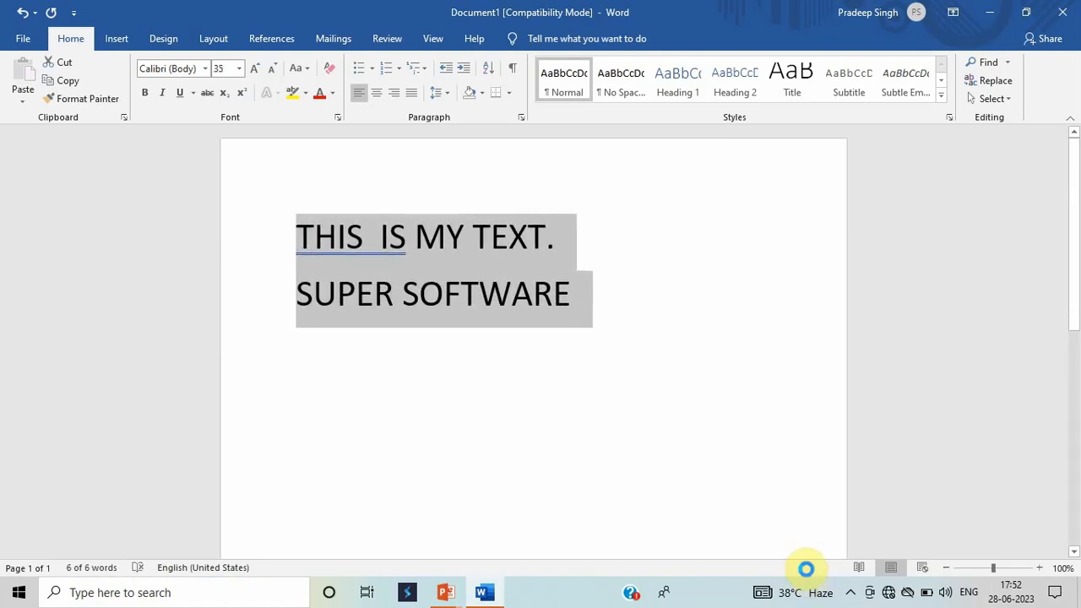
- Cycle the enlarged lines once more through the letter cases back to uppercase
key(shift+F3)
key(shift+F3)
key(shift+F3)
- Switch to the PowerPoint slide show and advance past the AutoText and Change Case slide to the next shortcuts
key(alt+Tab)
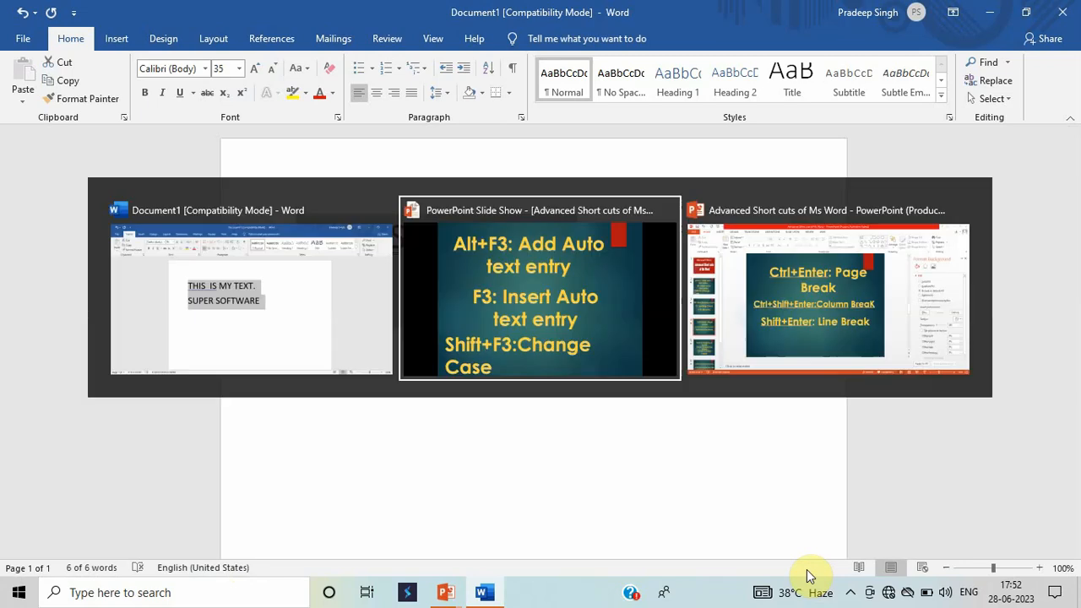
key(Right)
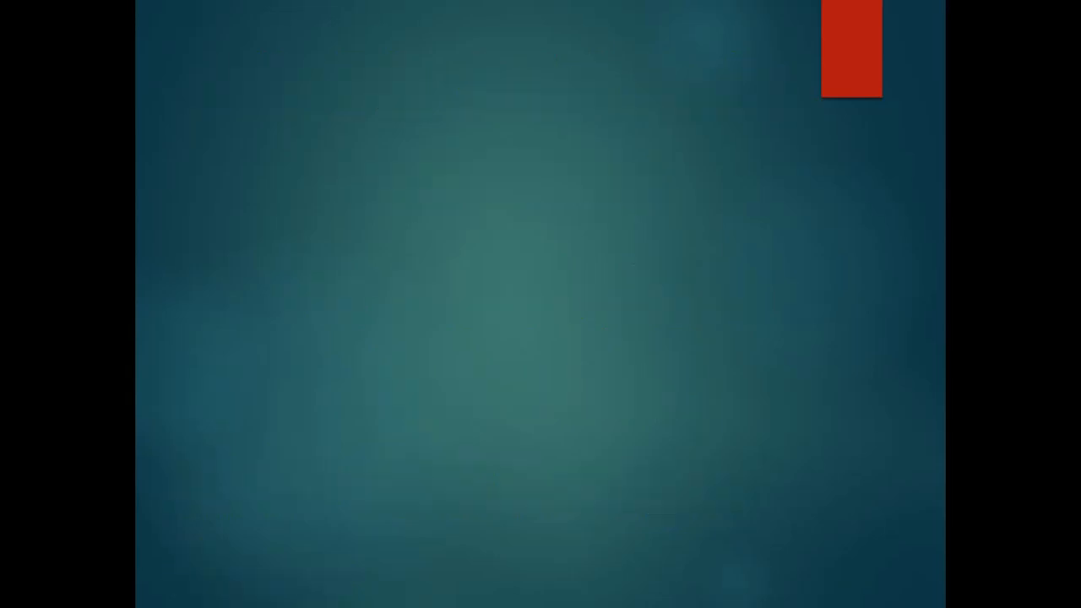
key(Right)
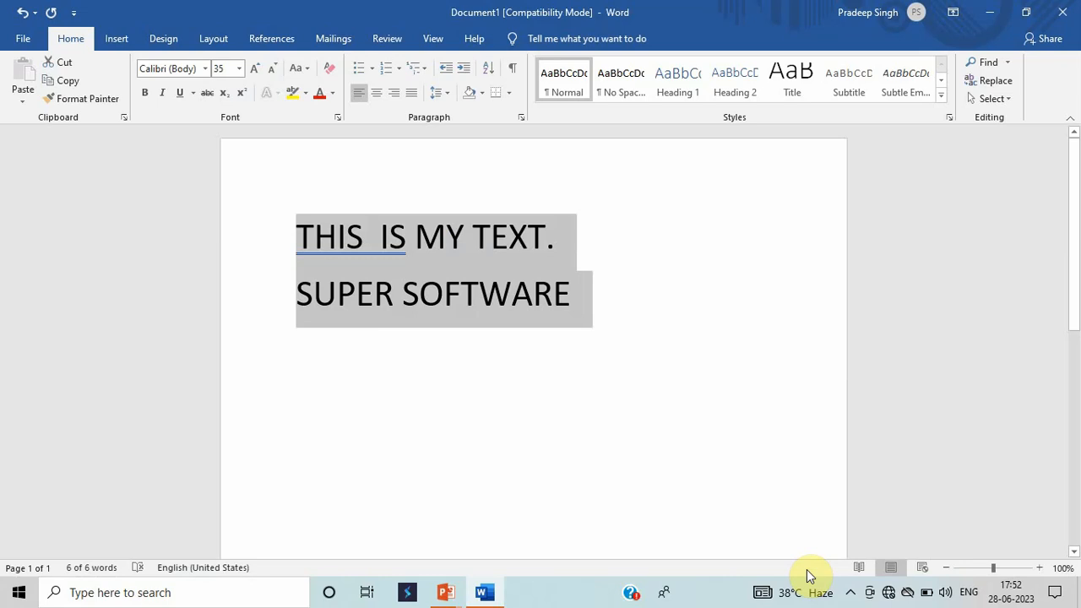
- From the start of the document, open Go To, look through the Find, Replace and Go To pages, and close the dialog
key(ctrl+Home)
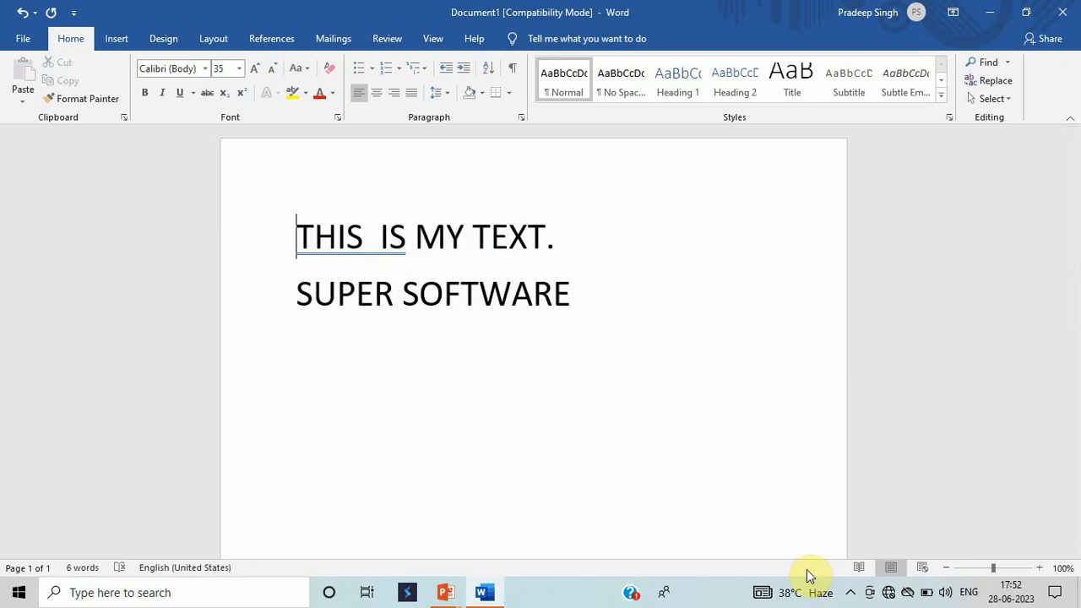
key(F5)
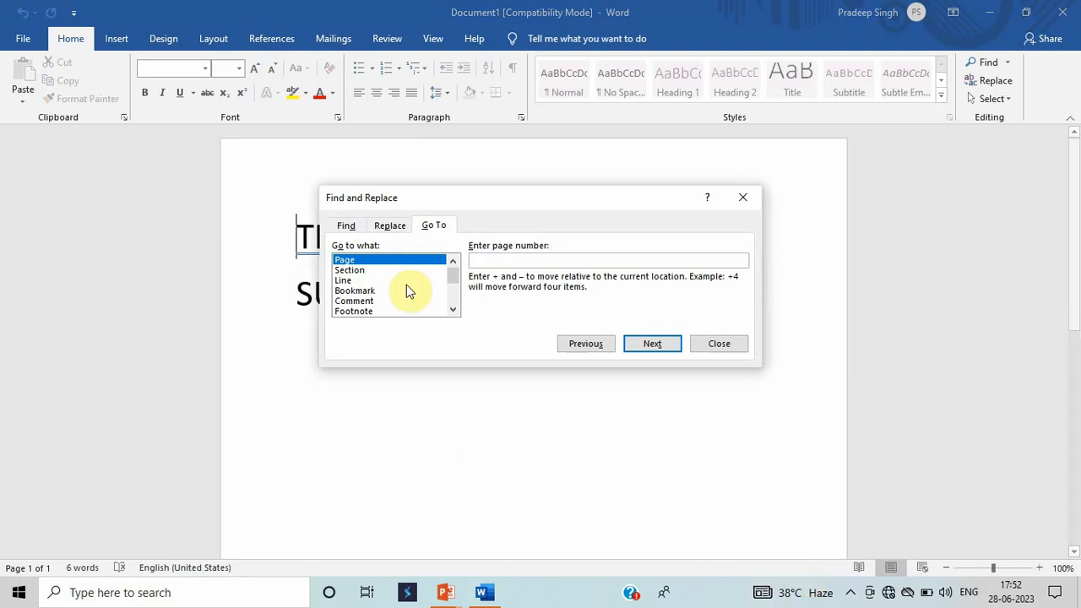
click(349, 228)
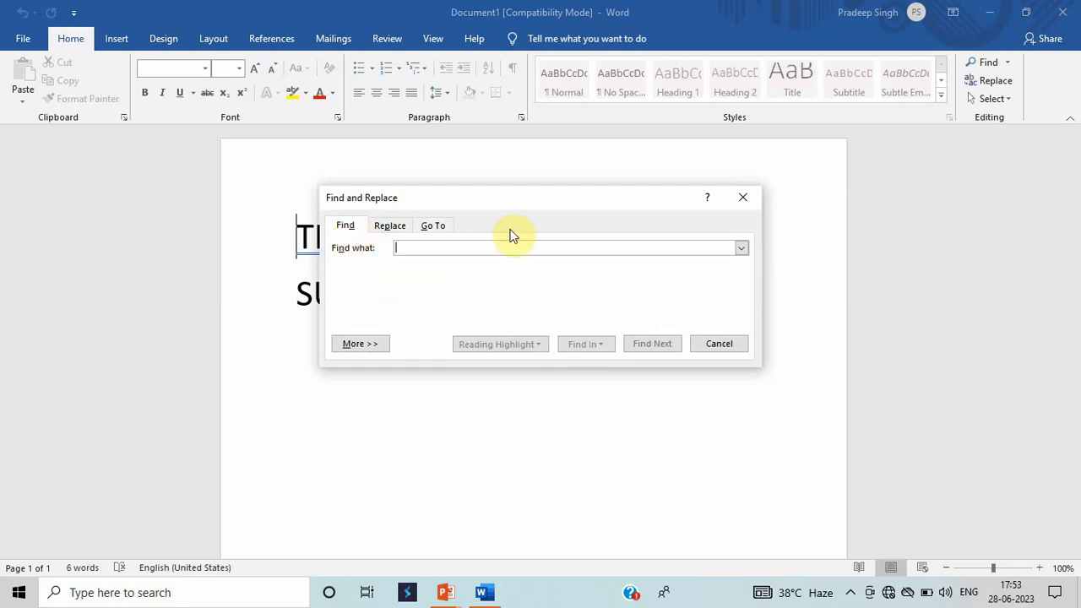
click(391, 227)
click(437, 226)
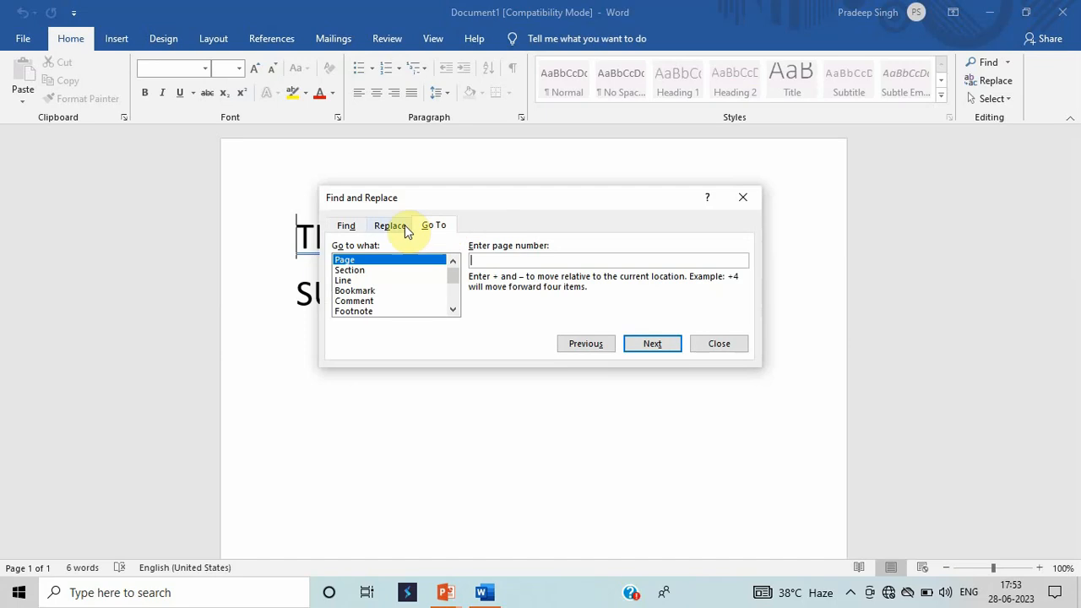
click(346, 225)
click(390, 226)
click(435, 228)
click(742, 197)
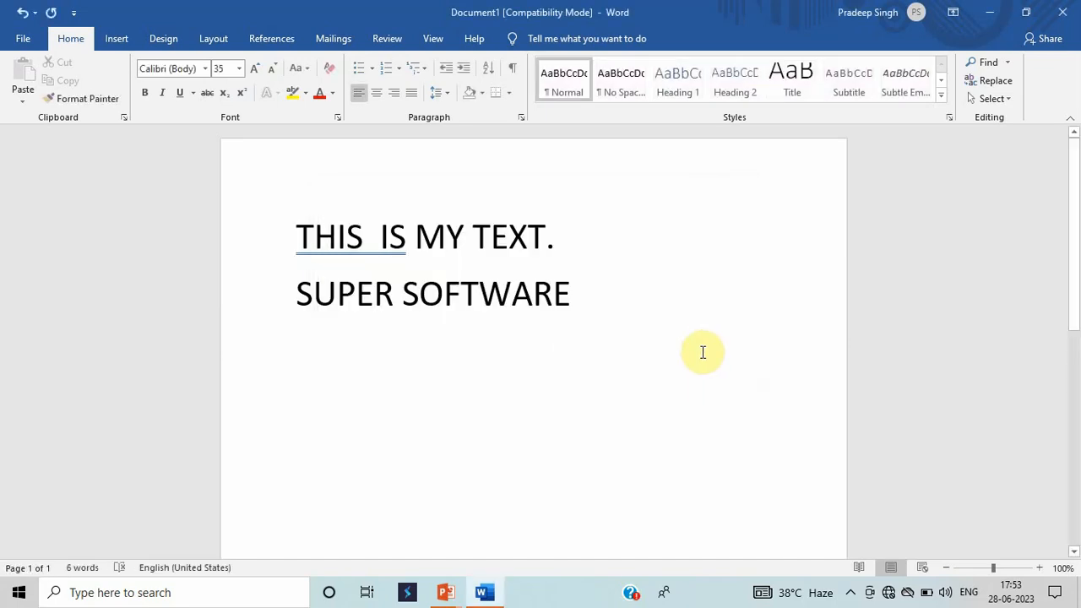
- Reopen Go To, review the Find and Replace options again, and leave the dialog closed
key(ctrl+g)
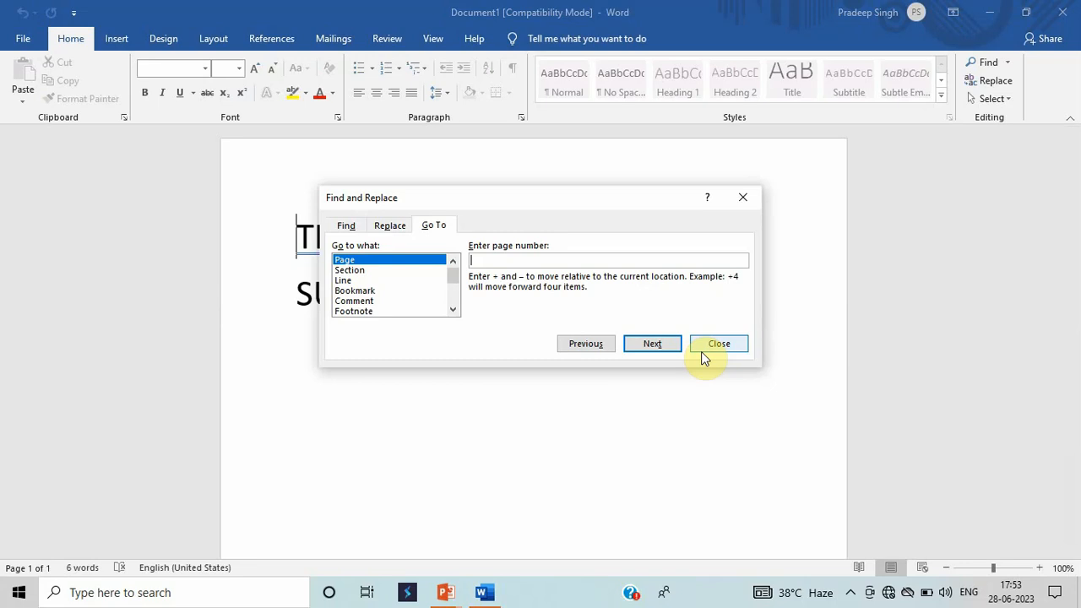
click(346, 225)
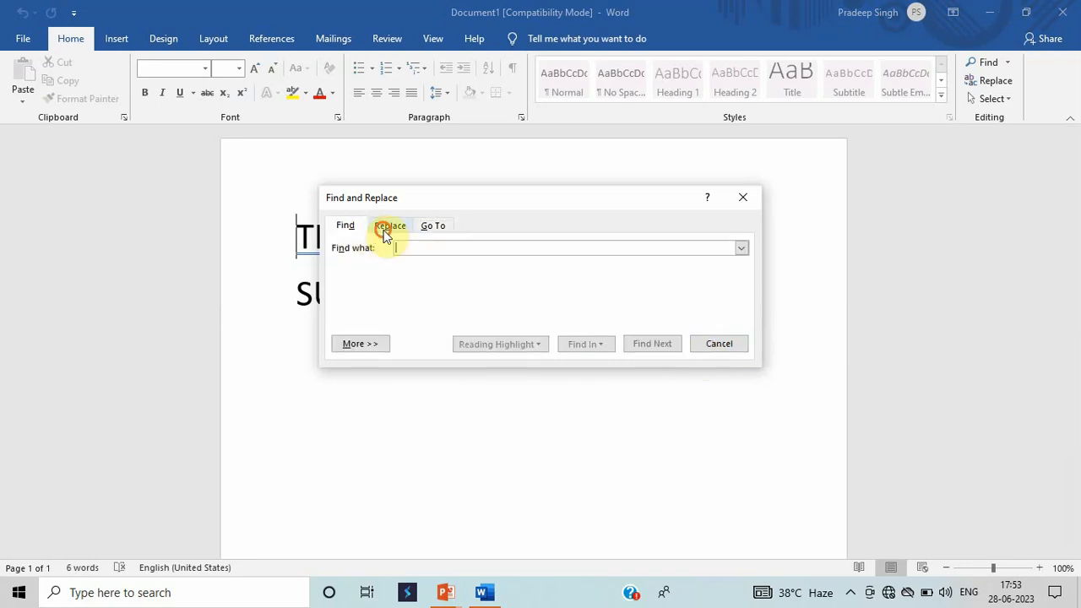
click(383, 234)
click(435, 230)
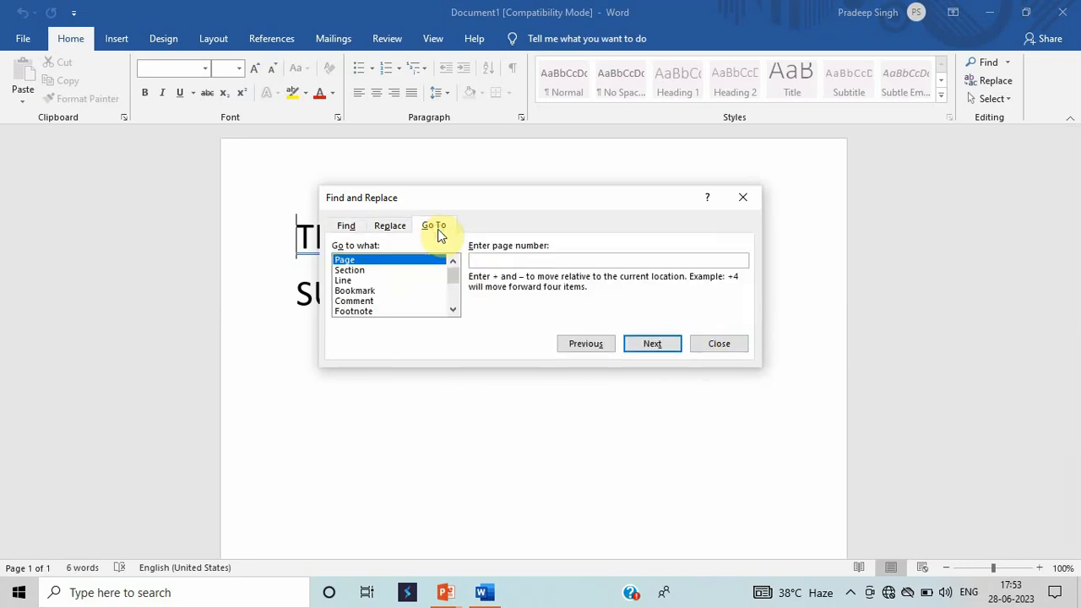
click(741, 196)
key(ctrl+g)
key(Escape)
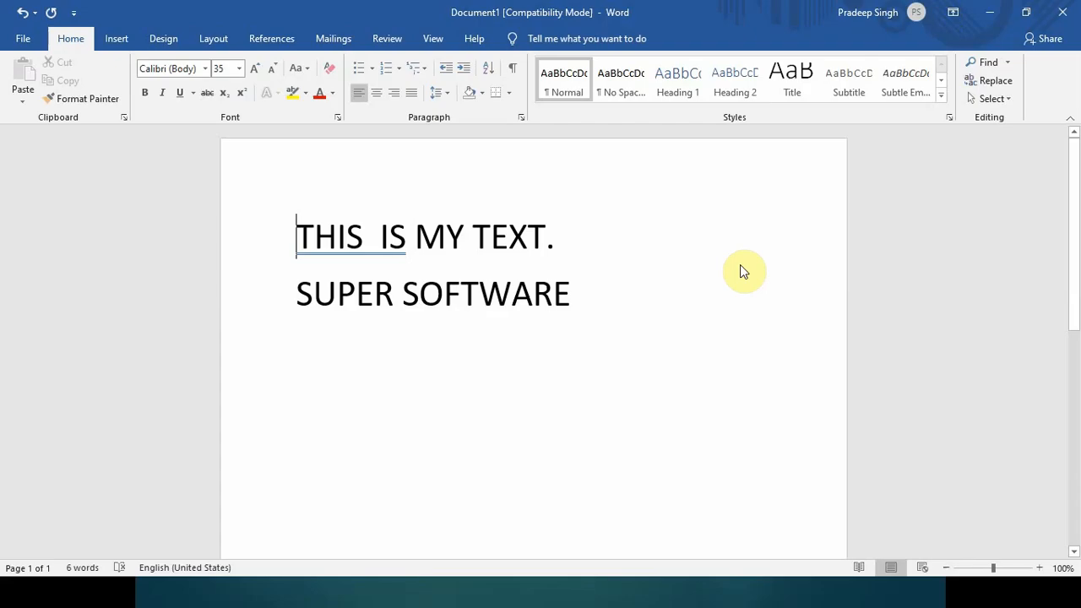
- Switch to the PowerPoint slide show, view the Find/Replace/Goto and Spelling Check slide, and return to the Word document
key(alt+Tab)
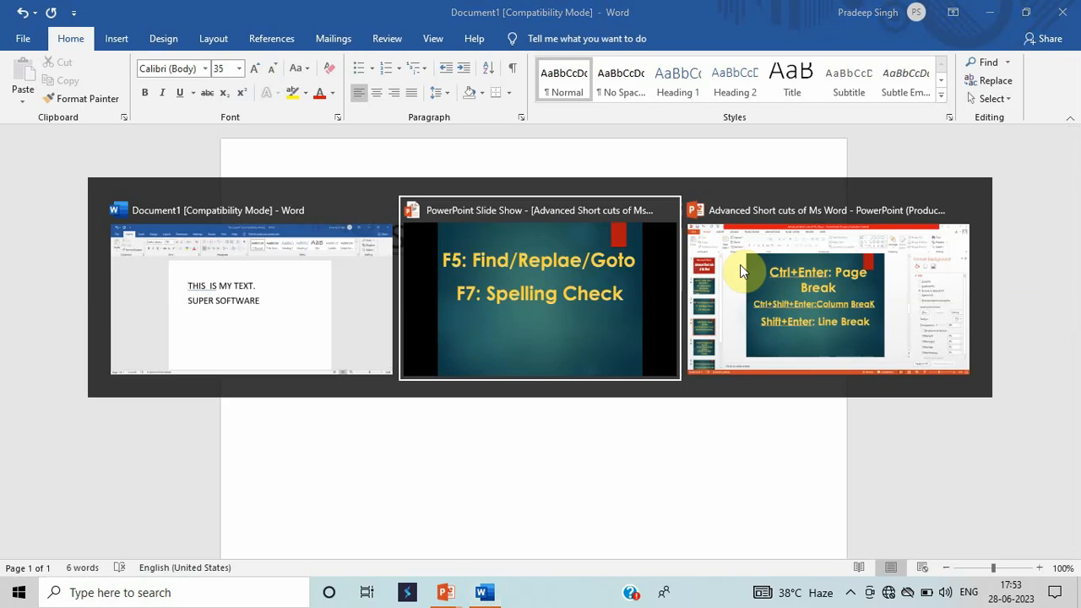
key(Tab)
key(Tab)
key(Tab)
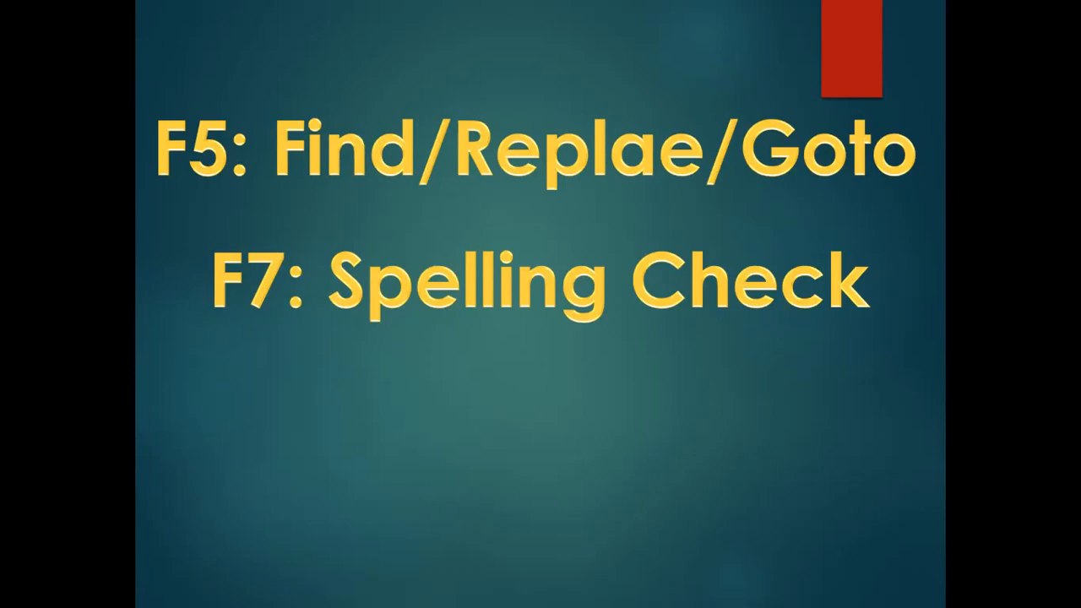
key(alt+Tab)
key(Tab)
key(Tab)
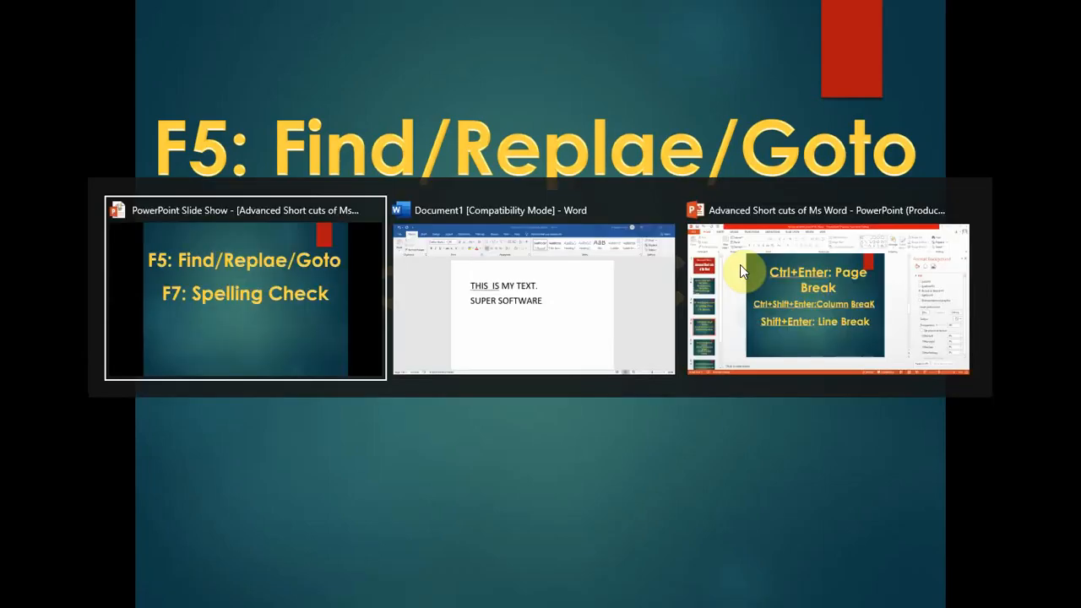
key(Tab)
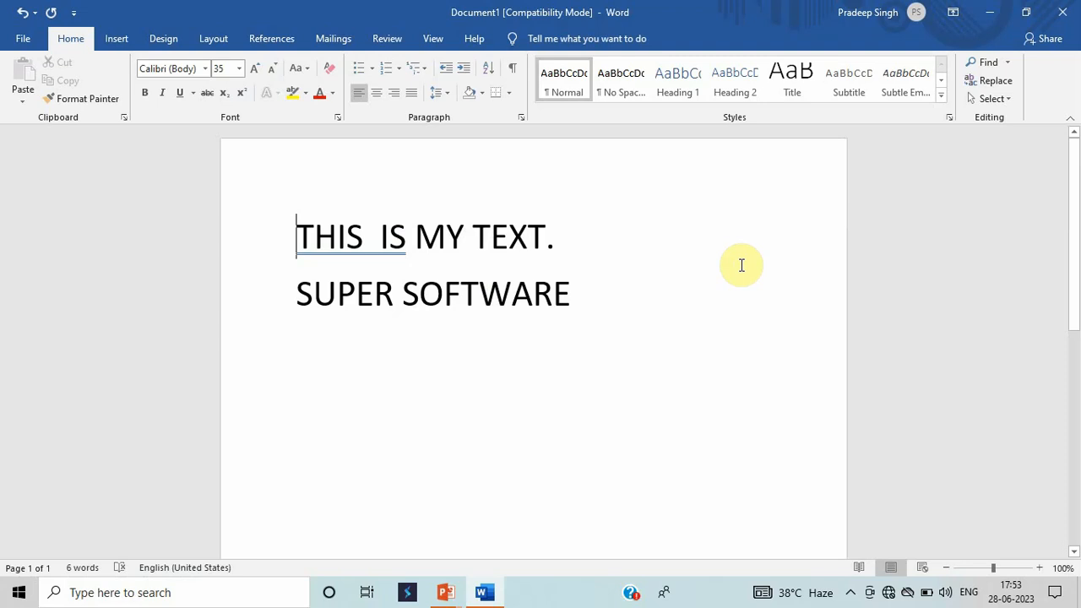
- Add the misspelled line "Thisss is my softwaree" below SUPER SOFTWARE, then run a spelling check and close it without corrections
click(672, 289)
key(Return)
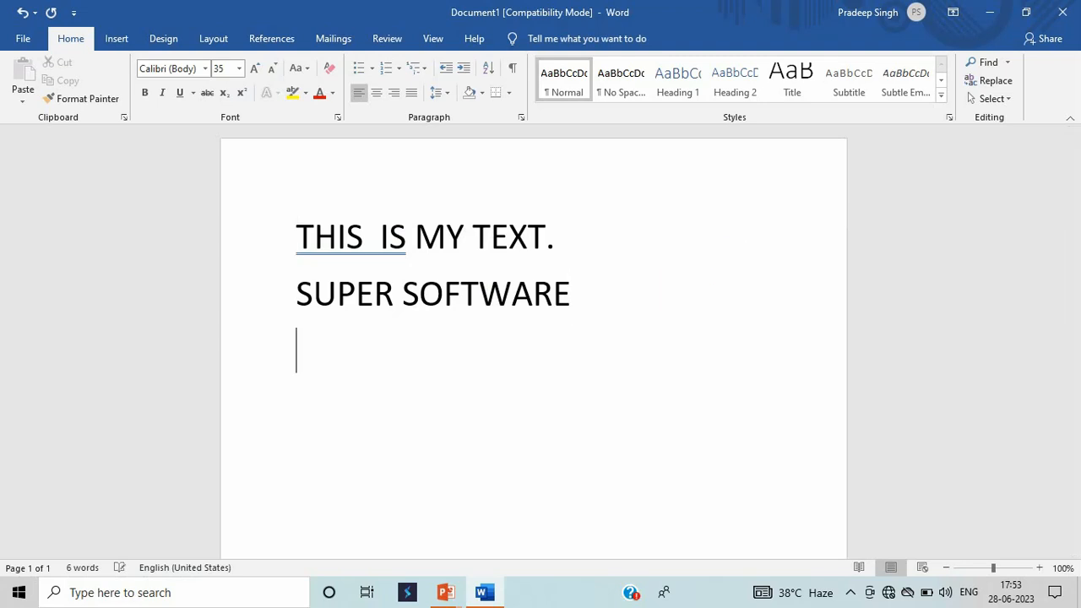
text(This)
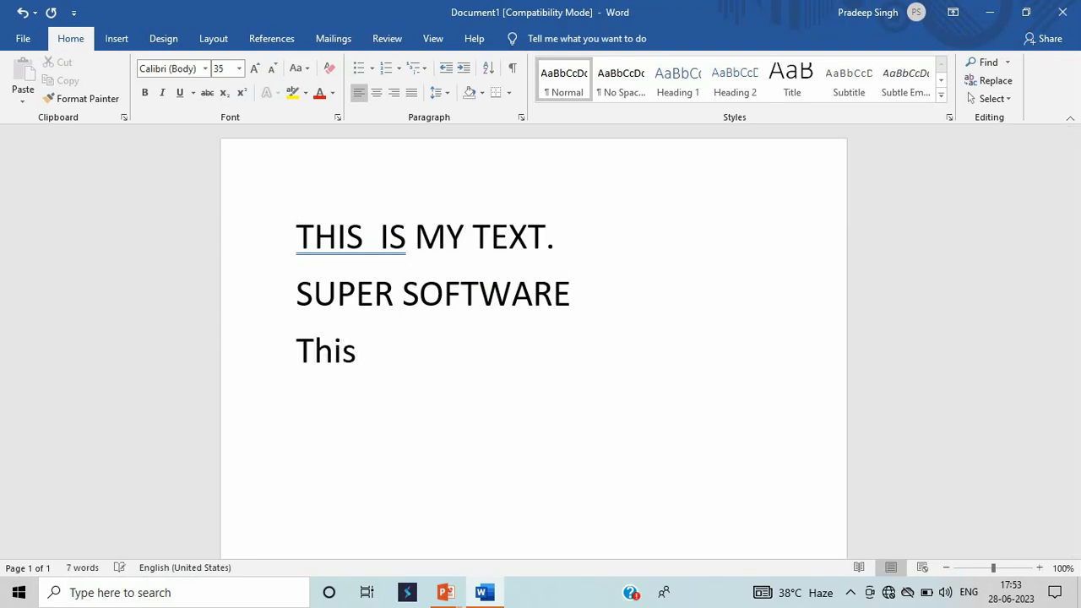
text(ss is )
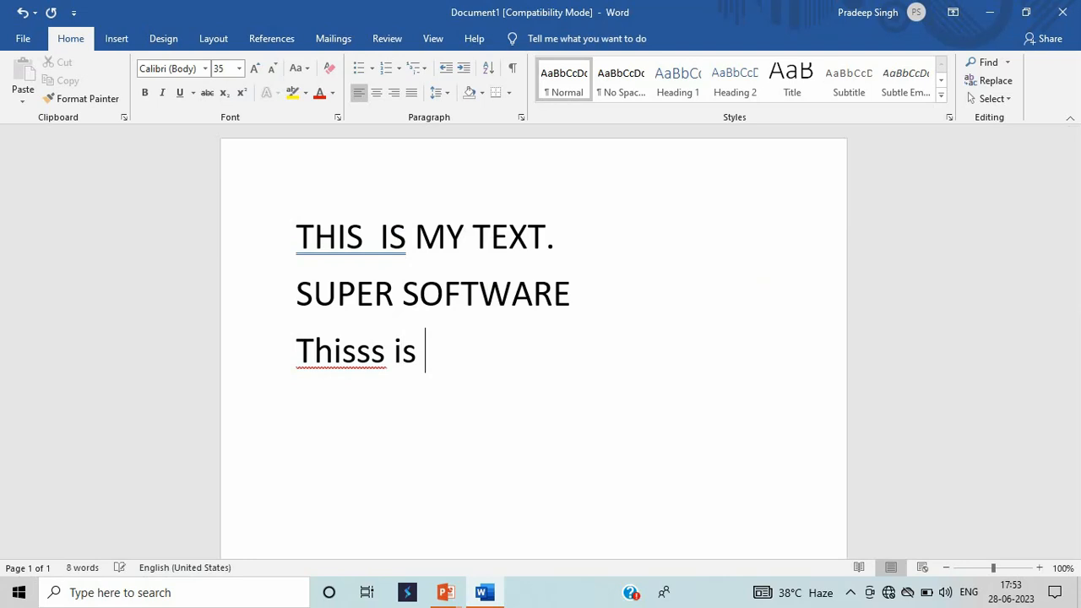
text(my soft)
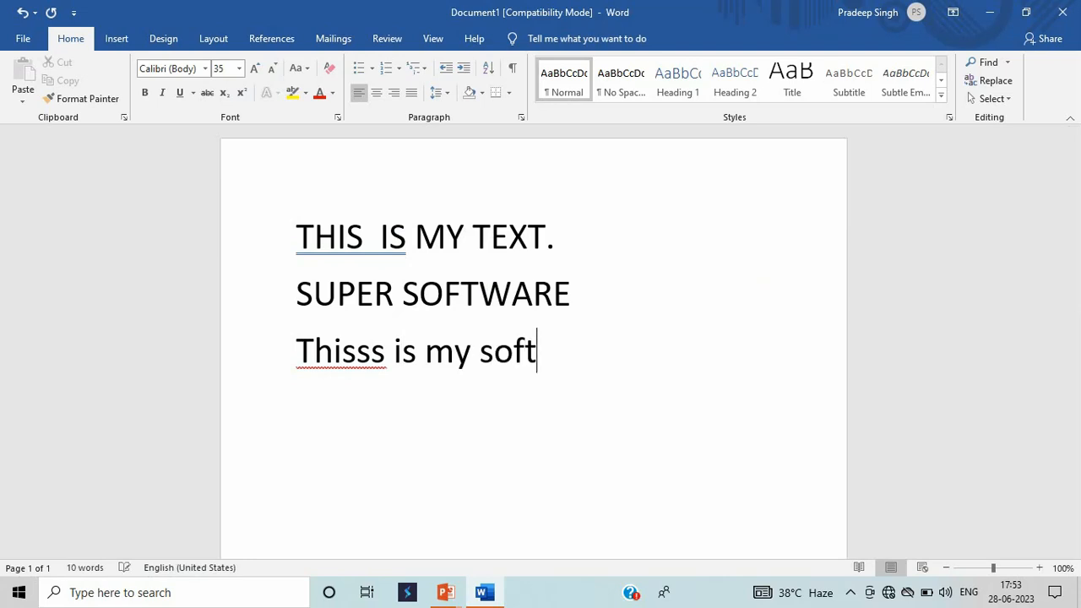
text(waree)
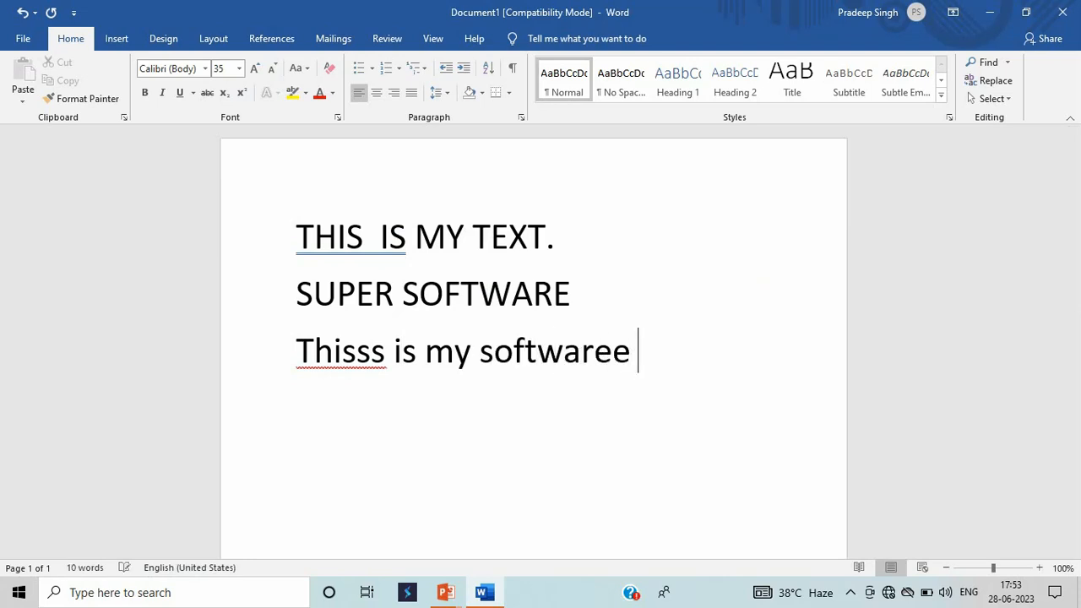
key(BackSpace)
text(e)
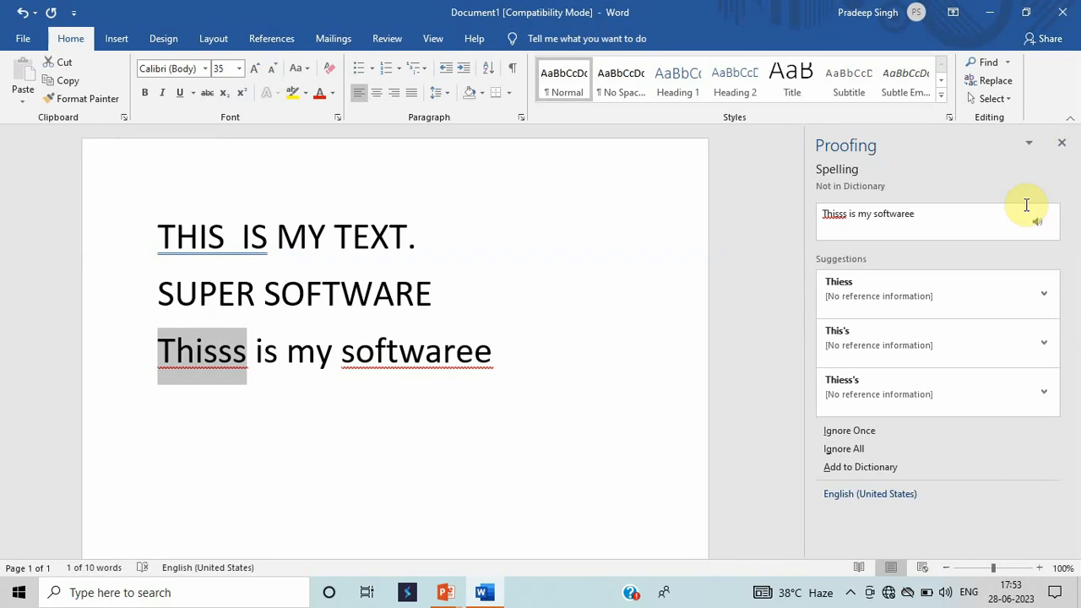
click(1061, 143)
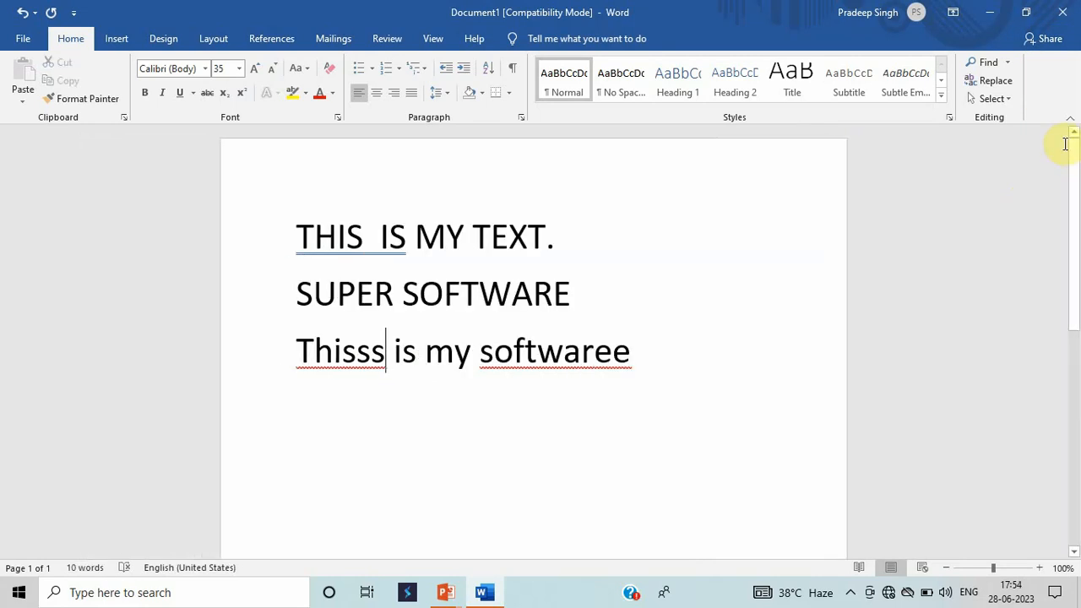
- Switch to the PowerPoint slide show and reveal the Save As shortcut on the current slide
key(alt+Tab)
click(577, 351)
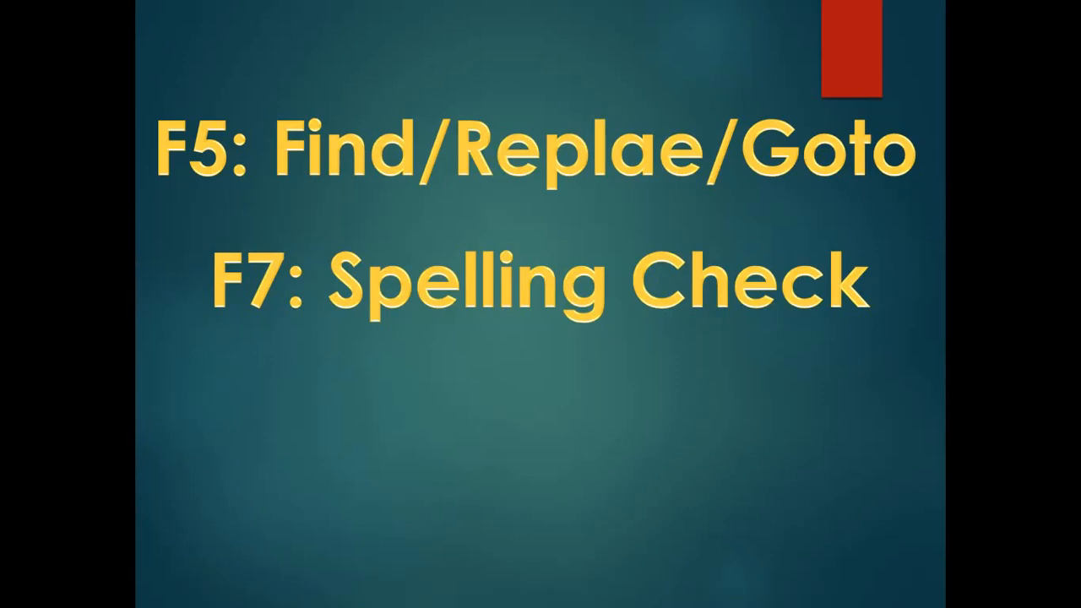
key(Right)
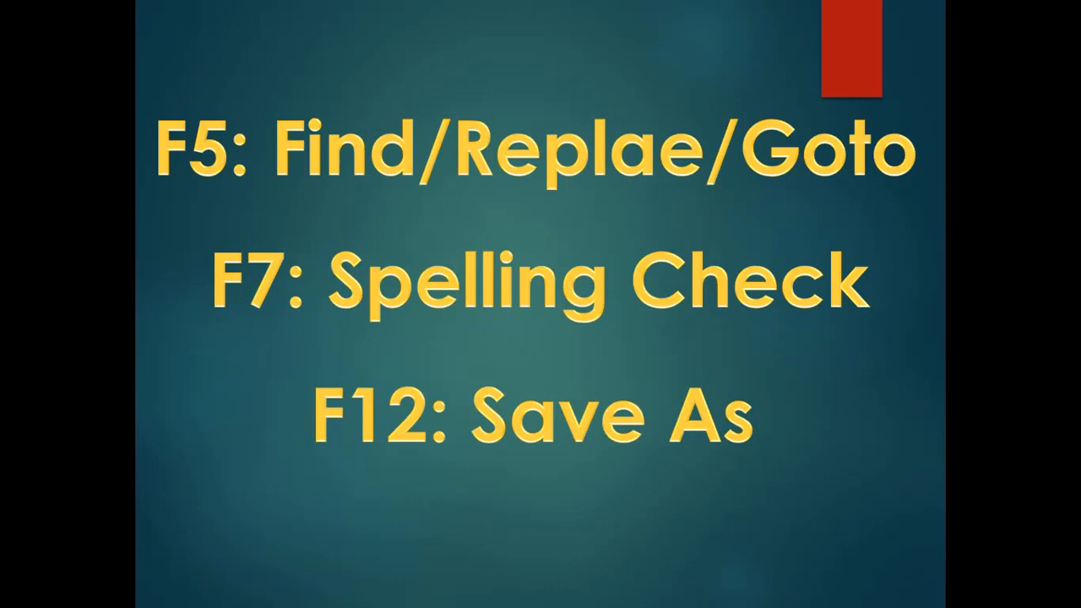
- Back in Word, save the document as a Word Document named sd in the newest file format, and dismiss a second Save As dialog
key(alt+Tab)
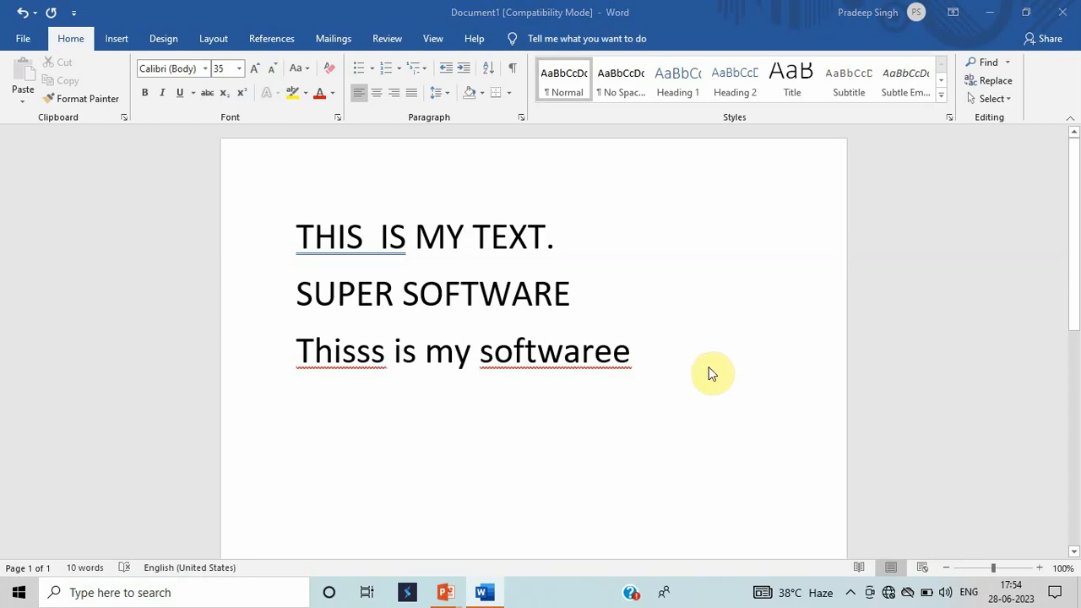
key(F12)
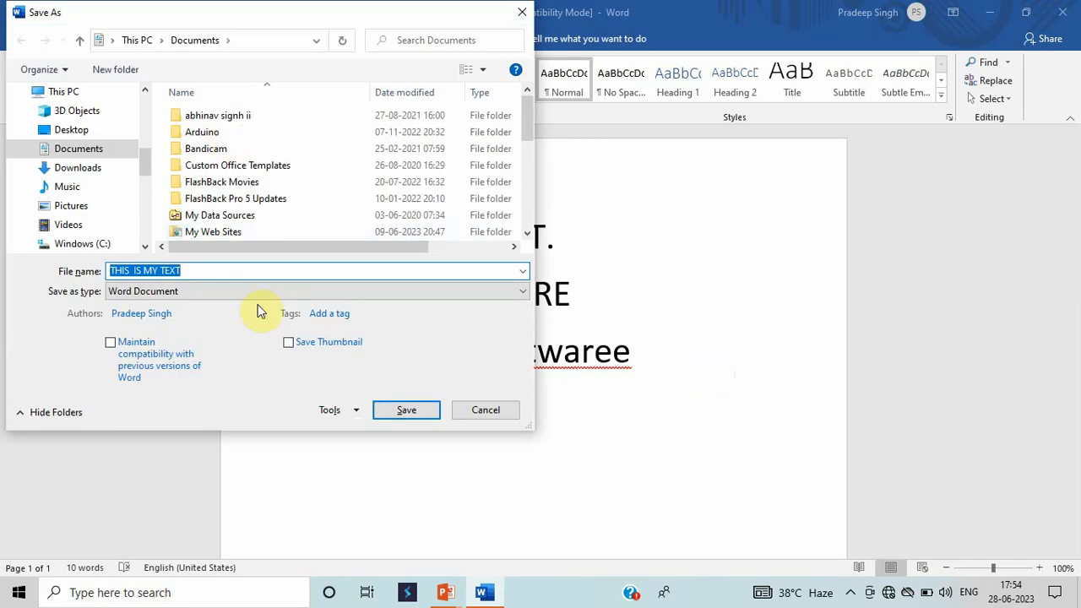
text(sd)
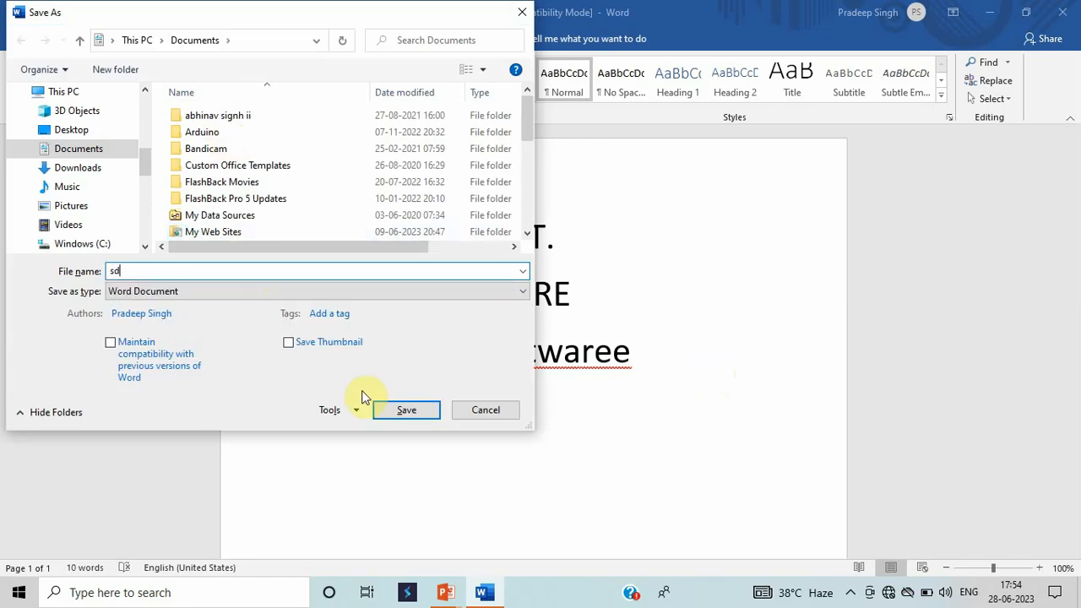
click(403, 412)
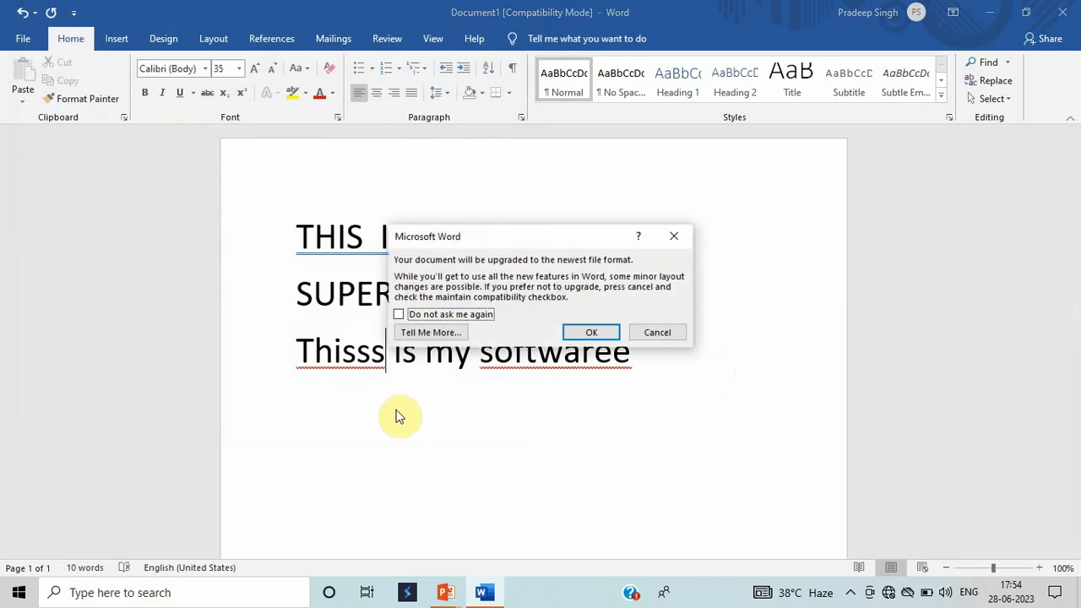
click(583, 333)
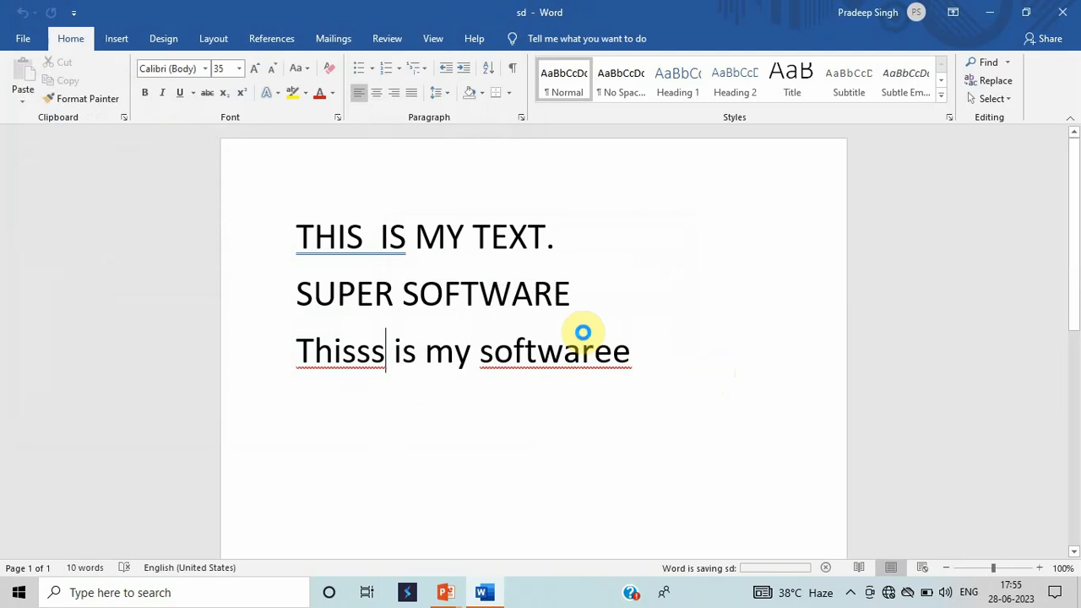
key(F12)
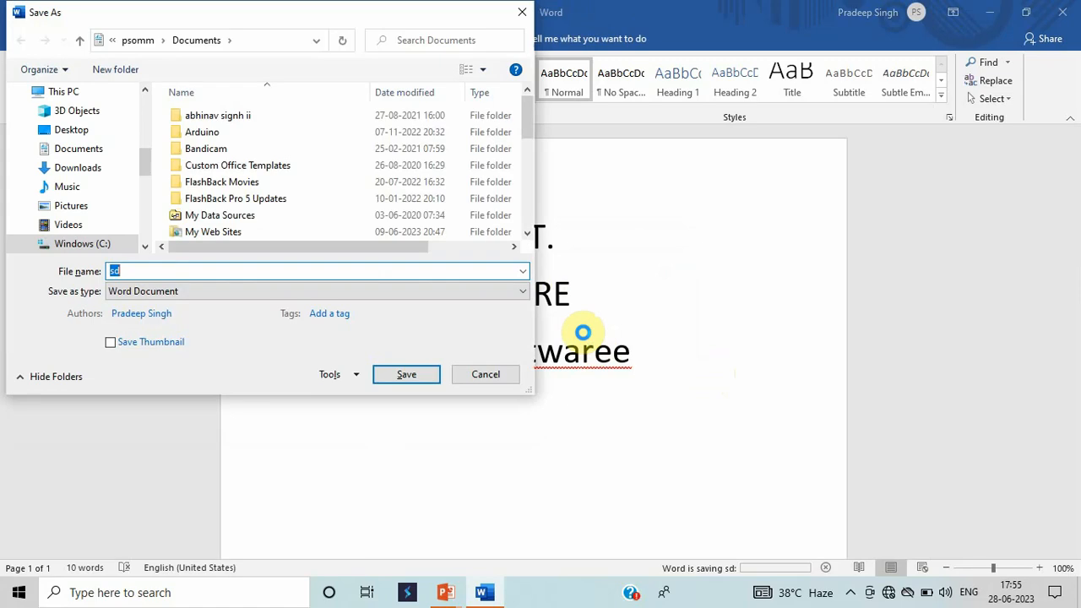
key(Escape)
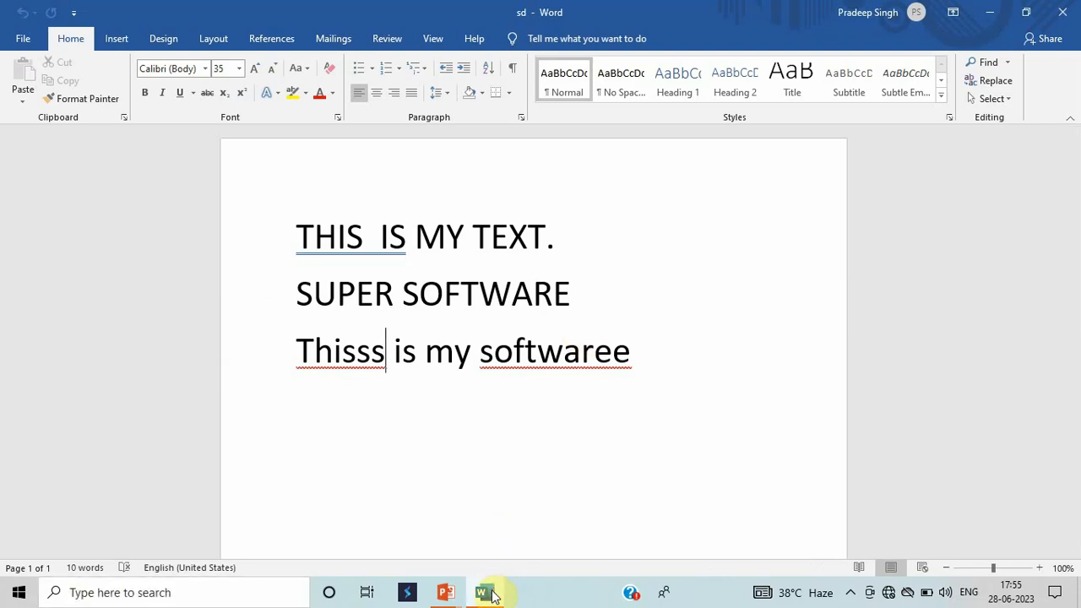
- Switch to the PowerPoint slide show and advance to the Page Break slide
mouse_move(448, 596)
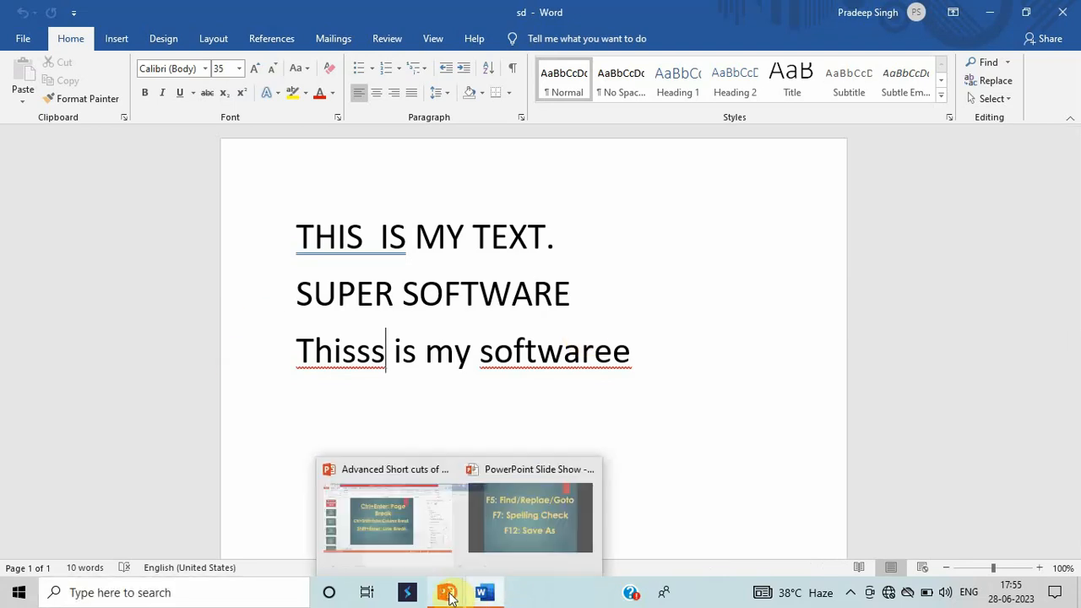
click(582, 533)
key(Right)
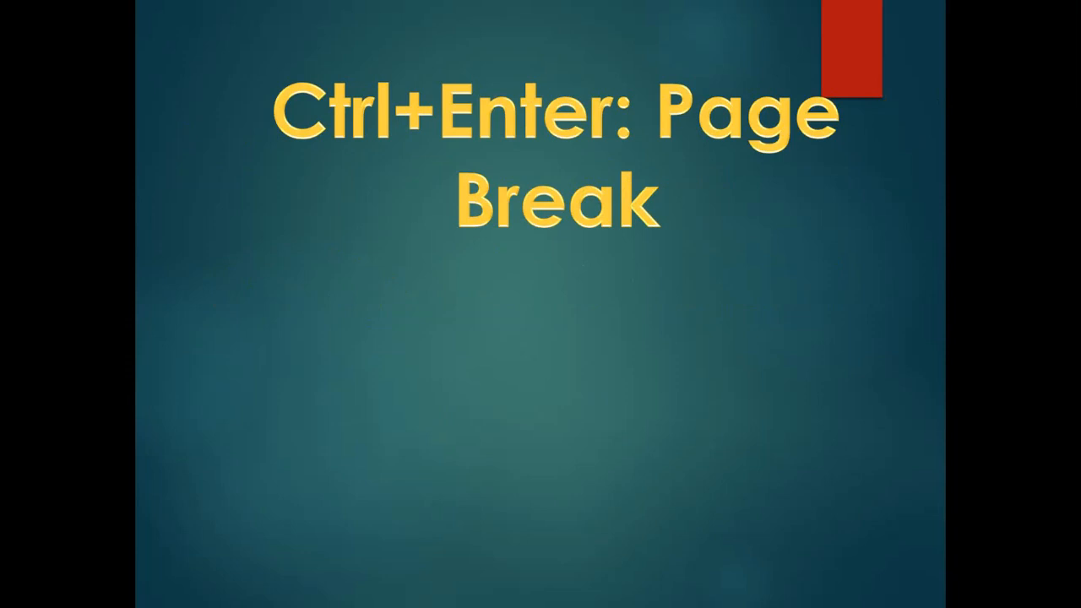
- Back in Word, insert a page break after "Thisss is my softwaree" and enter "jfgjfj" on the new page
key(alt+Tab)
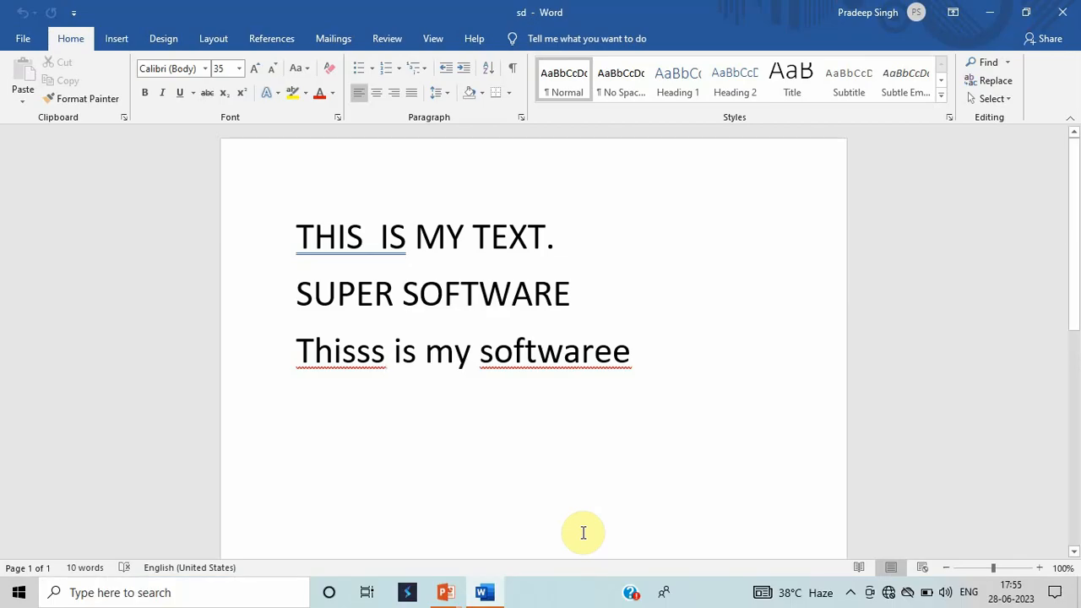
click(671, 358)
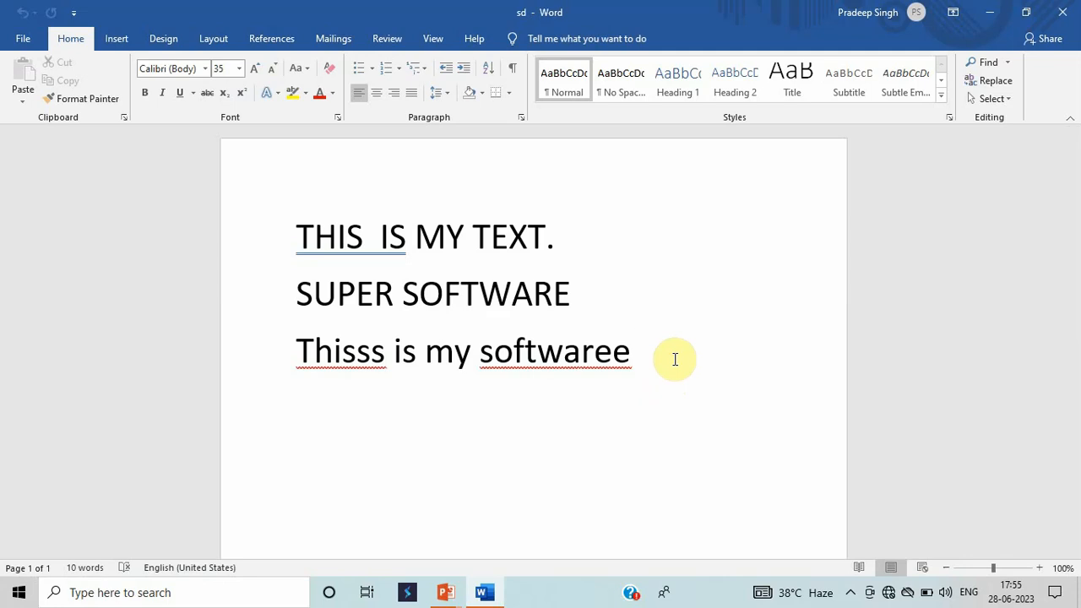
key(ctrl+Return)
text(jfgjfj)
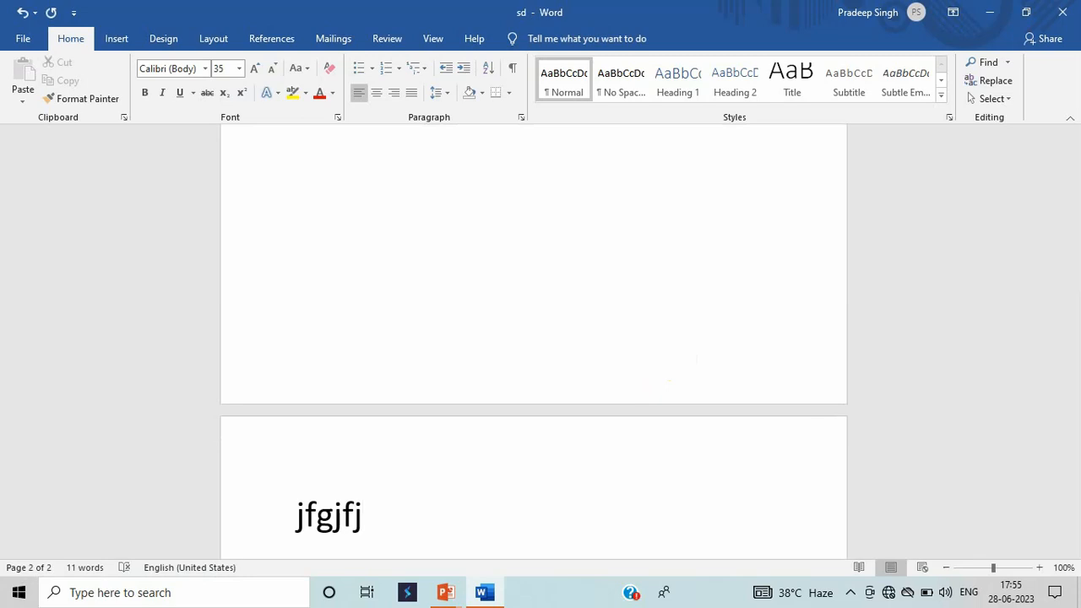
- Switch to the PowerPoint slide show, reveal the Column Break shortcut, and end the show
key(alt+Tab)
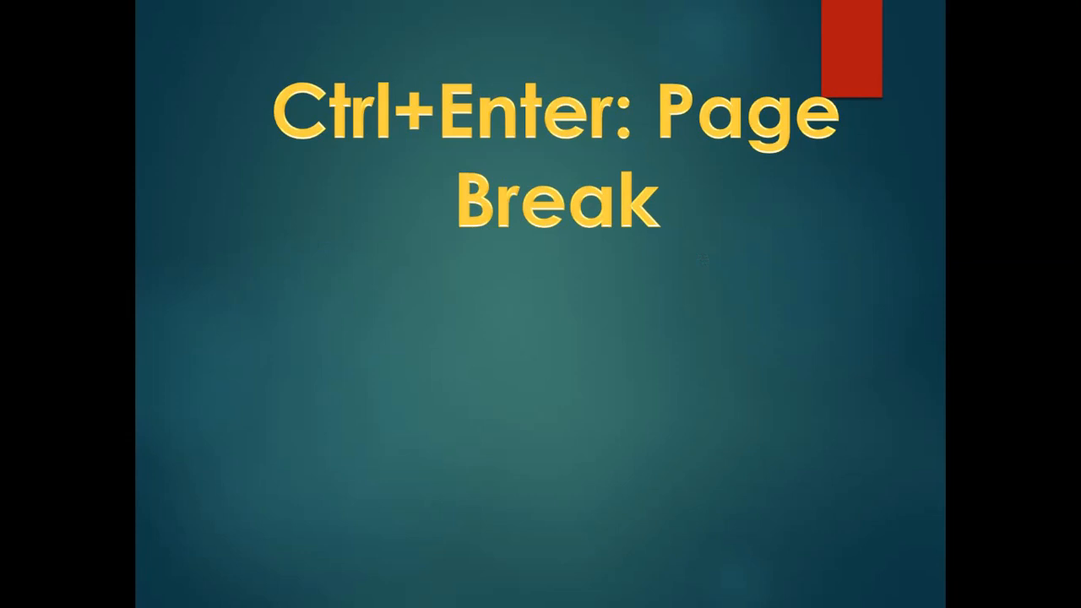
key(Right)
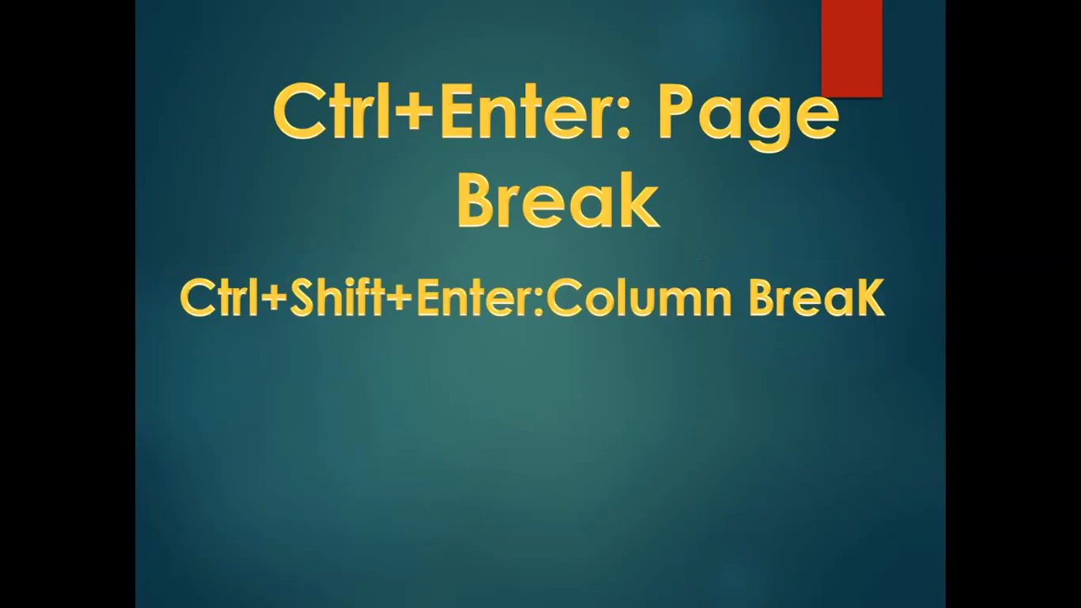
key(Escape)
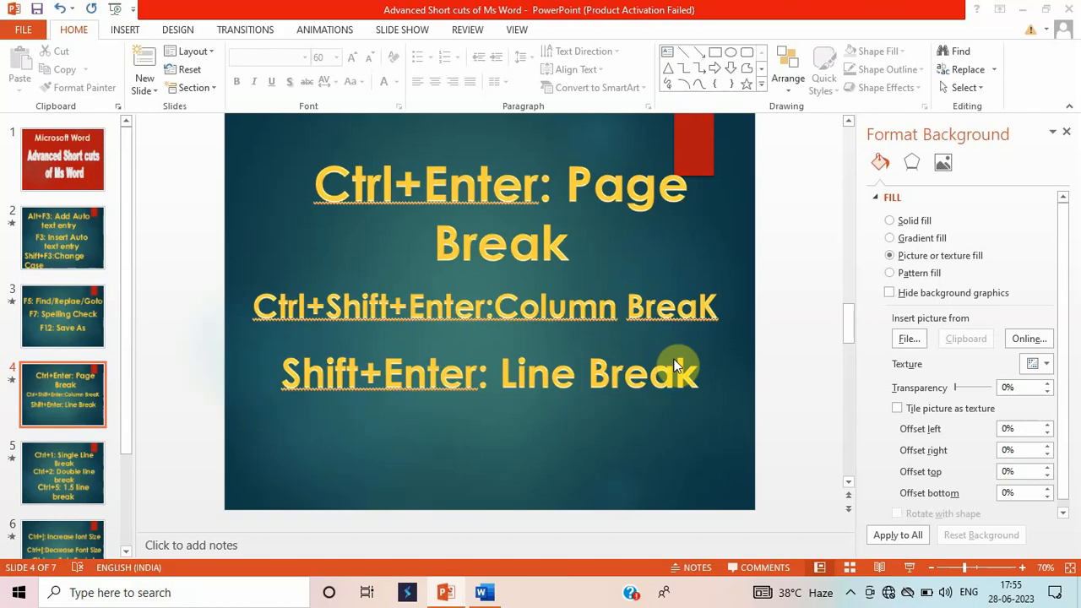
- Switch to Word, delete all the document's content, and set the page to two columns
key(alt+Tab)
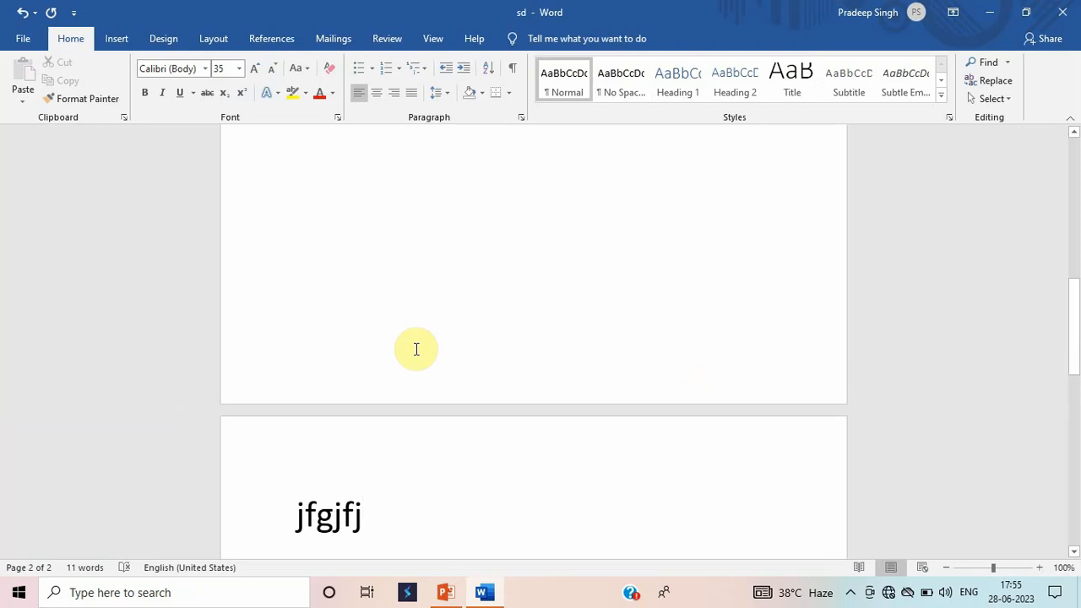
key(ctrl+a)
key(Delete)
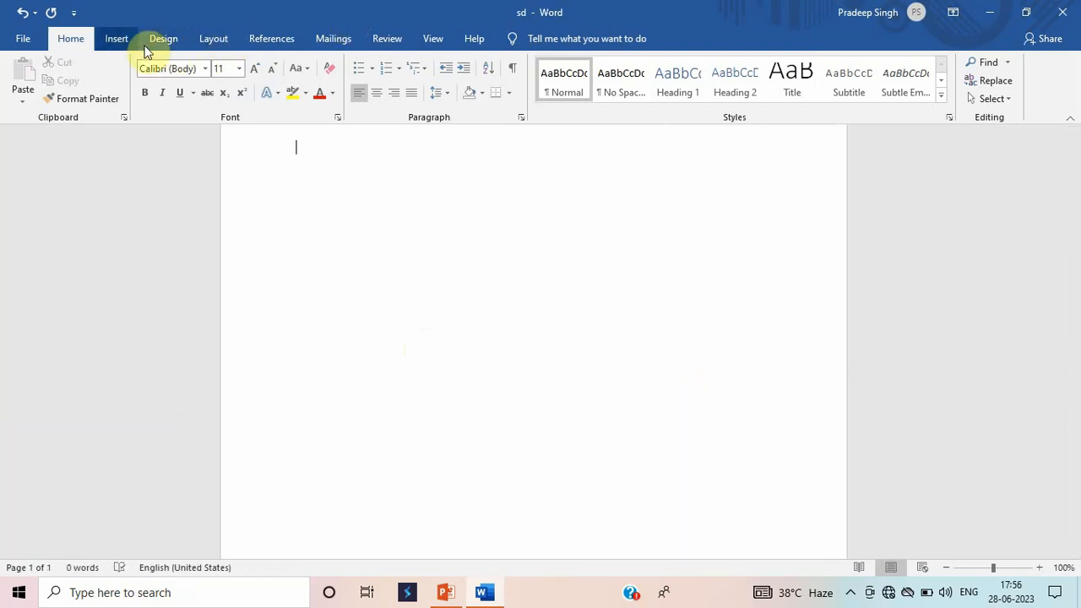
click(215, 40)
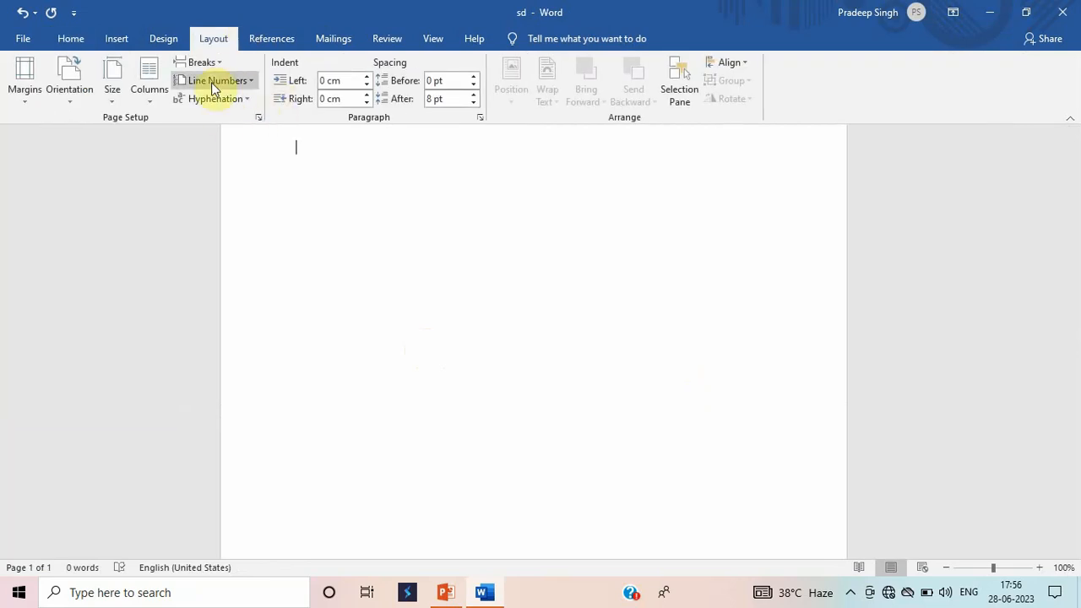
click(152, 97)
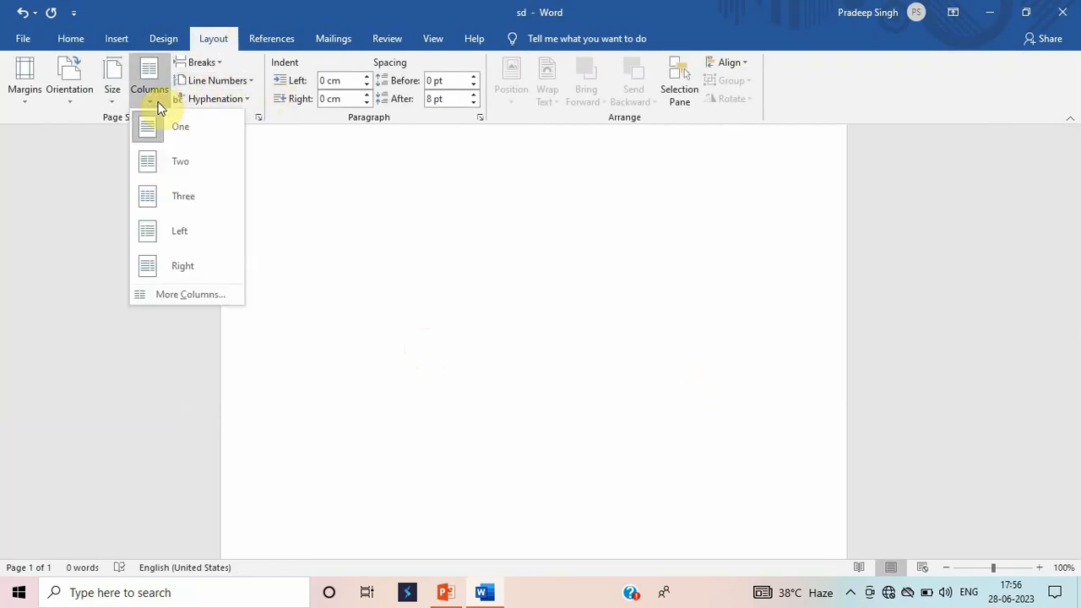
click(190, 170)
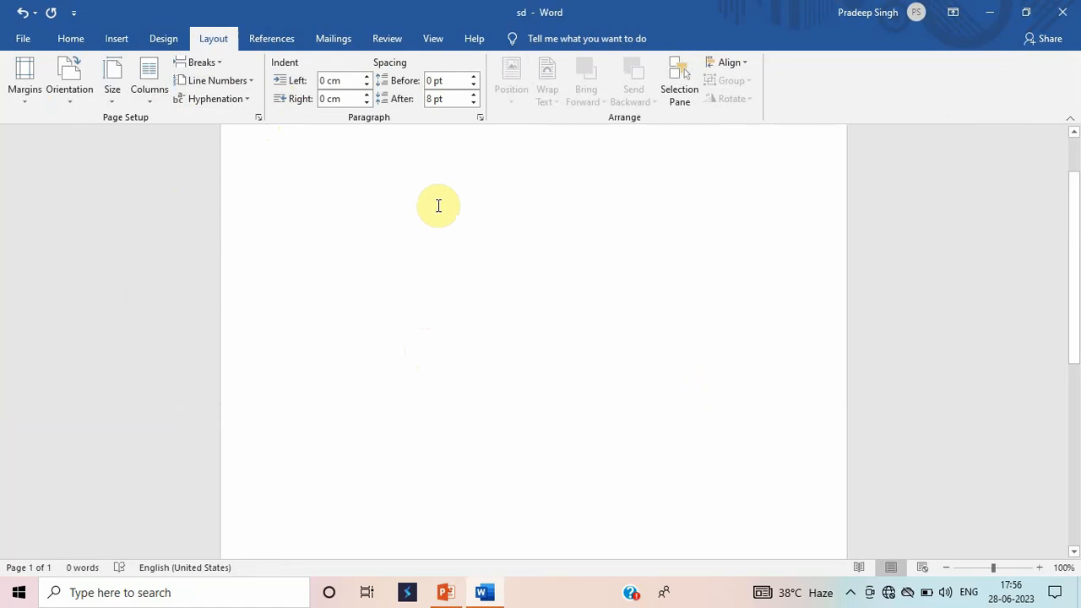
- Enter "Column1" as the text at the start of the first column
text(Columns)
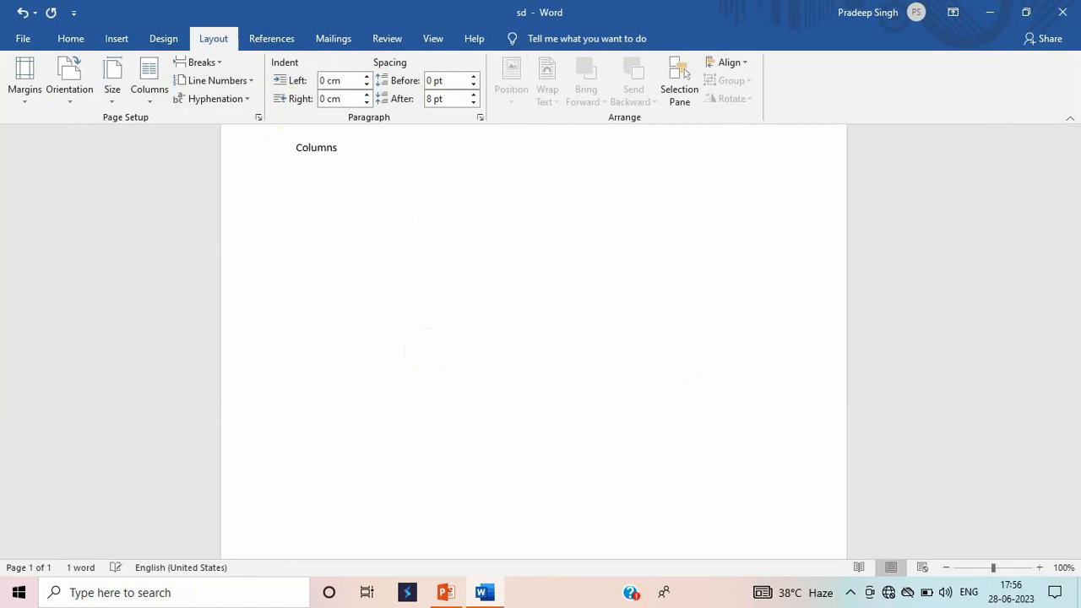
key(BackSpace)
text(1)
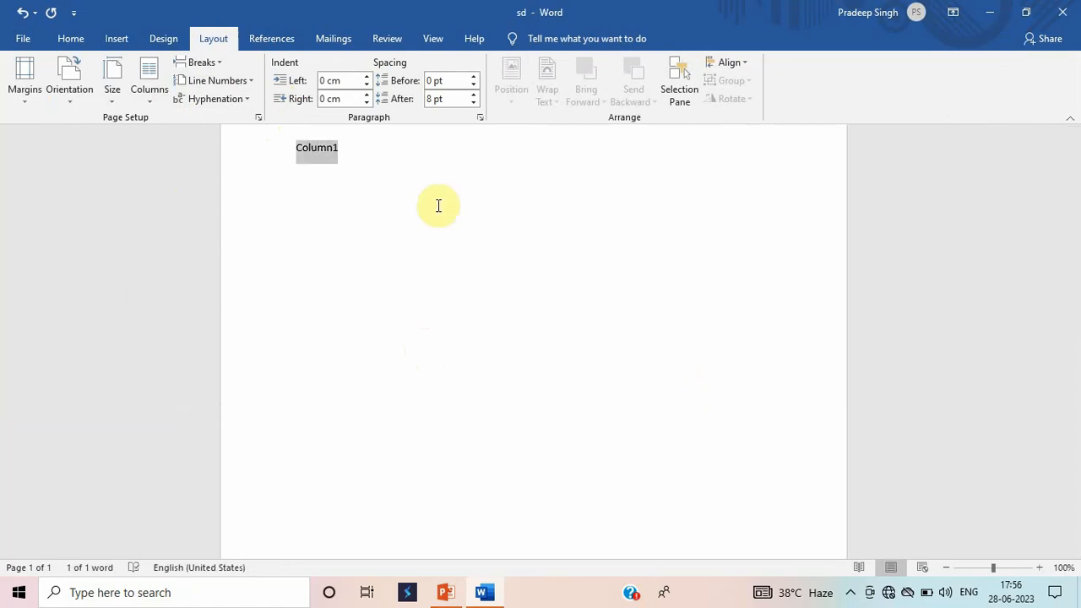
- Enlarge the selected "Column1" text to about three times its size
key(ctrl+bracketright)
key(ctrl+bracketright)
key(ctrl+bracketright)
key(ctrl+bracketright)
key(ctrl+bracketright)
key(ctrl+bracketright)
key(ctrl+bracketright)
key(ctrl+bracketright)
key(ctrl+bracketright)
key(ctrl+bracketright)
key(ctrl+bracketright)
key(ctrl+bracketright)
key(ctrl+bracketright)
key(ctrl+bracketright)
key(ctrl+bracketright)
key(ctrl+bracketright)
key(ctrl+bracketright)
key(ctrl+bracketright)
key(ctrl+bracketright)
key(ctrl+bracketright)
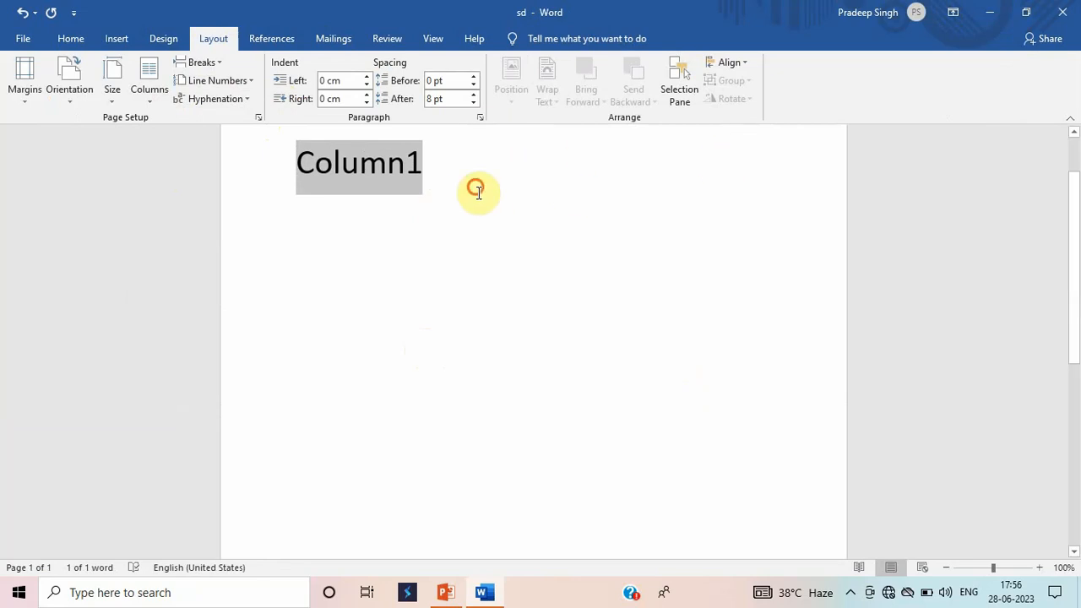
- Insert a column break after "Column1" and enter "jdfjhdfjhfdj" in the second column
click(475, 189)
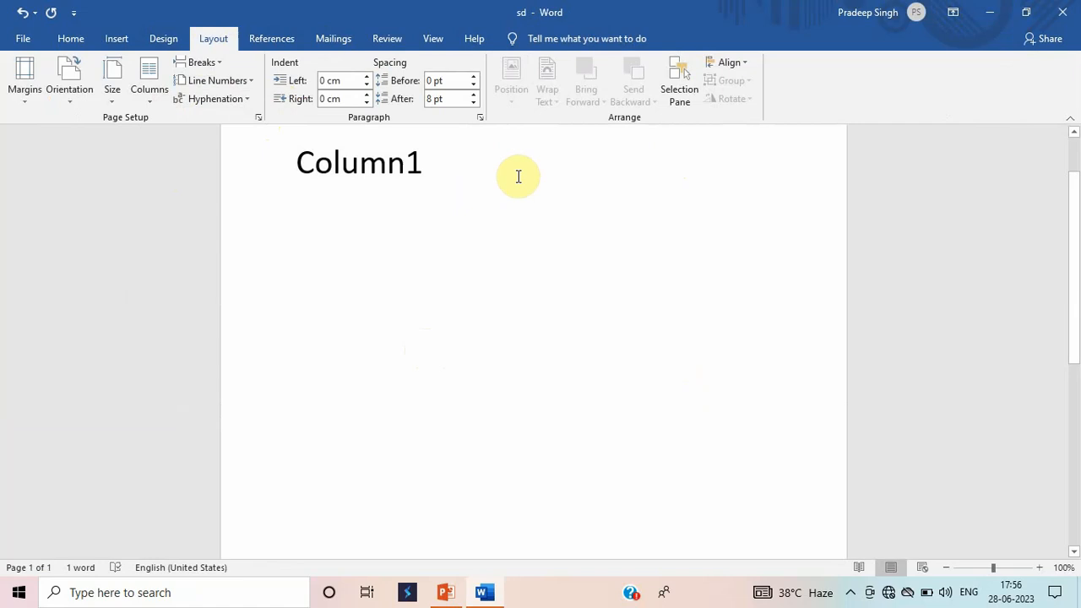
key(ctrl+shift+Return)
text(jdfjhdfjhfdj)
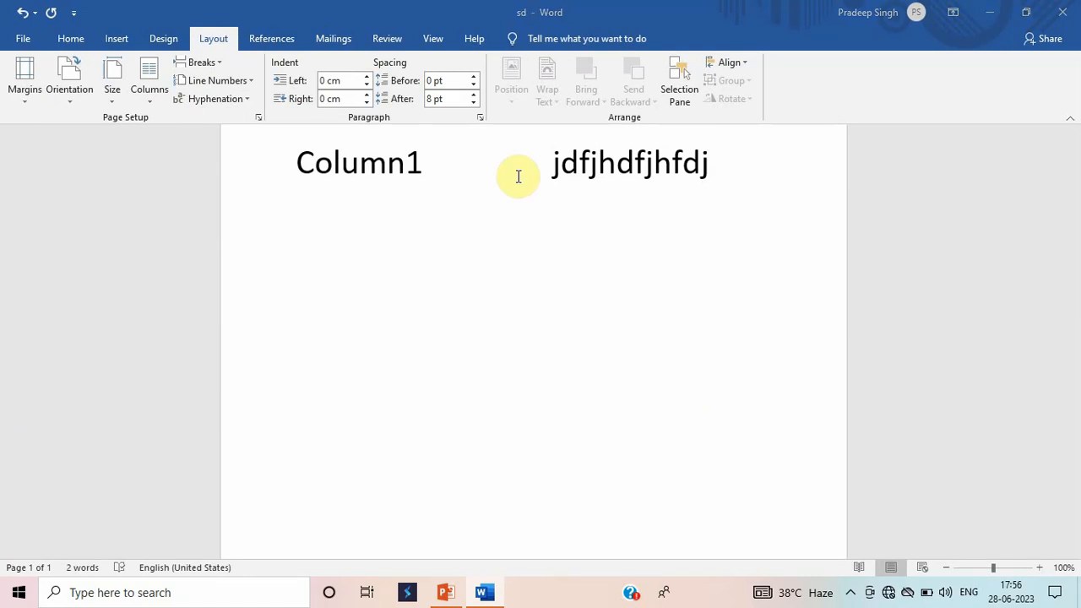
- Switch to PowerPoint, start the slide show from the beginning, and advance to the Line Break shortcut
key(alt+Tab)
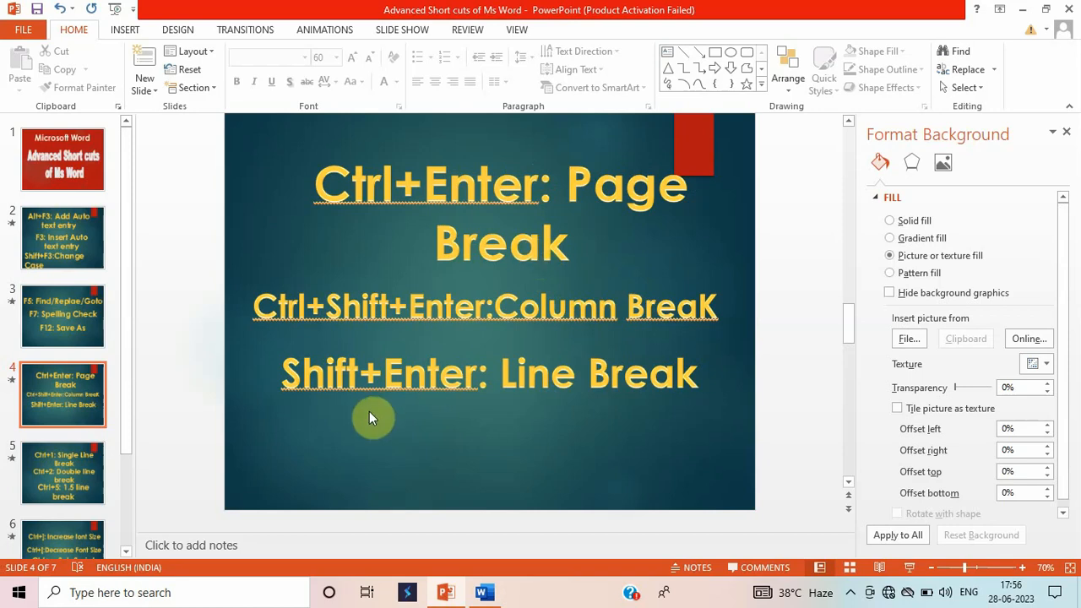
key(alt+Tab)
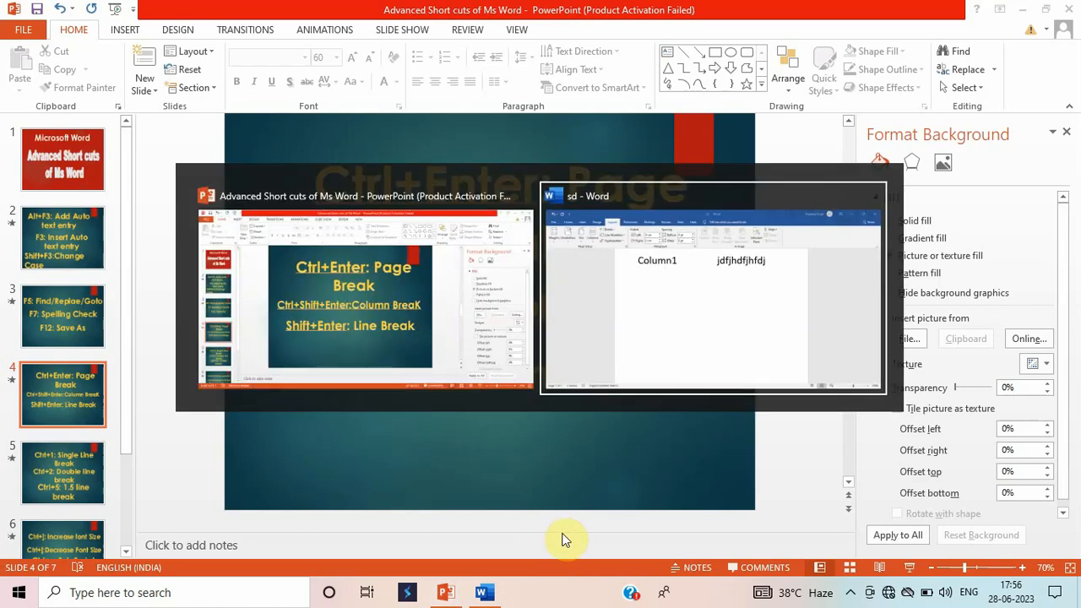
key(alt+Tab)
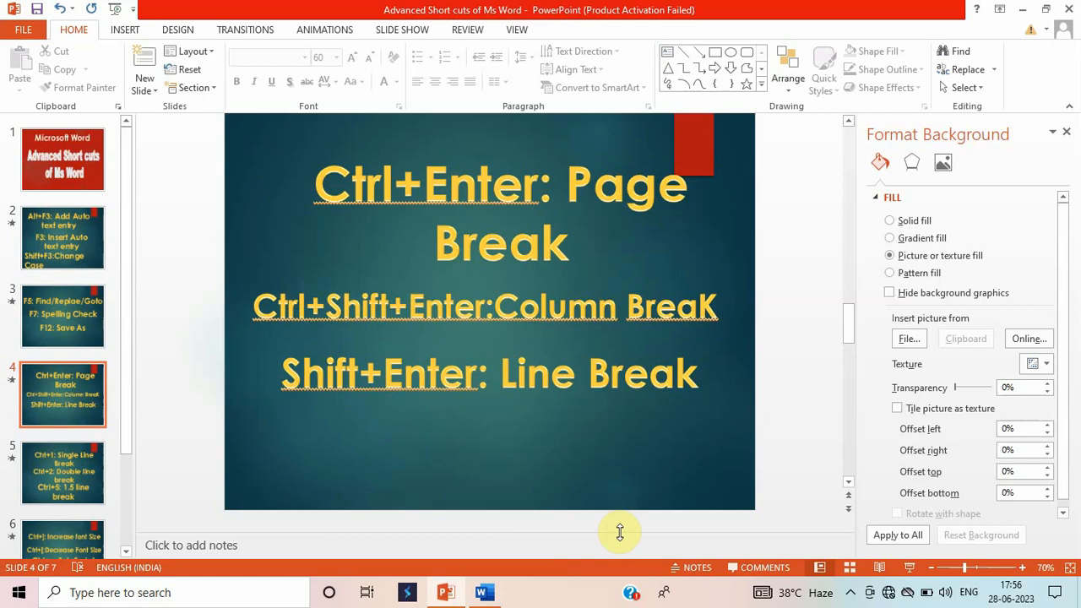
key(F5)
click(77, 462)
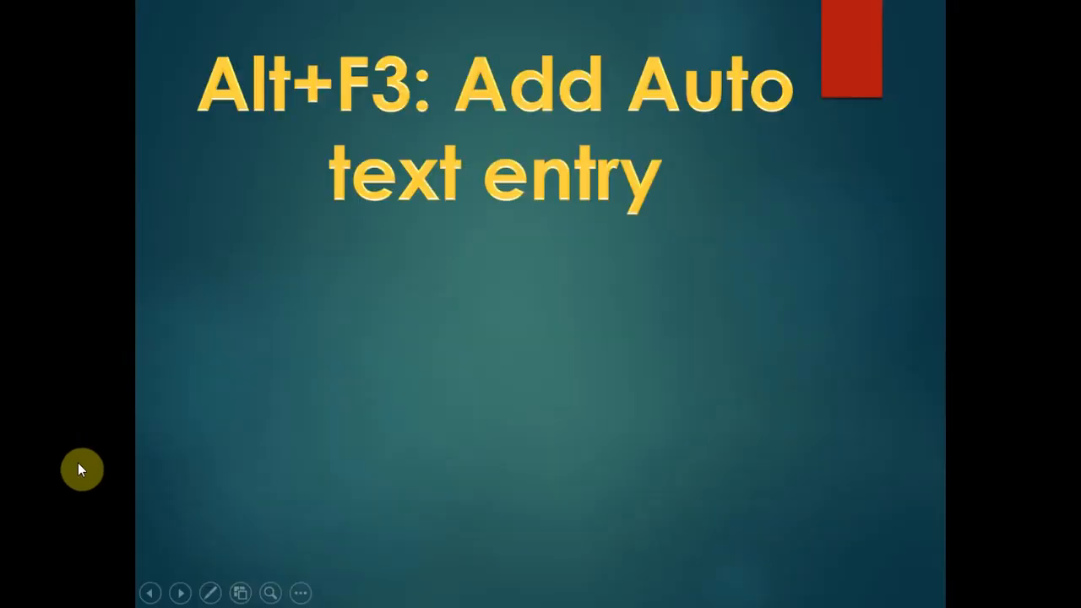
click(78, 462)
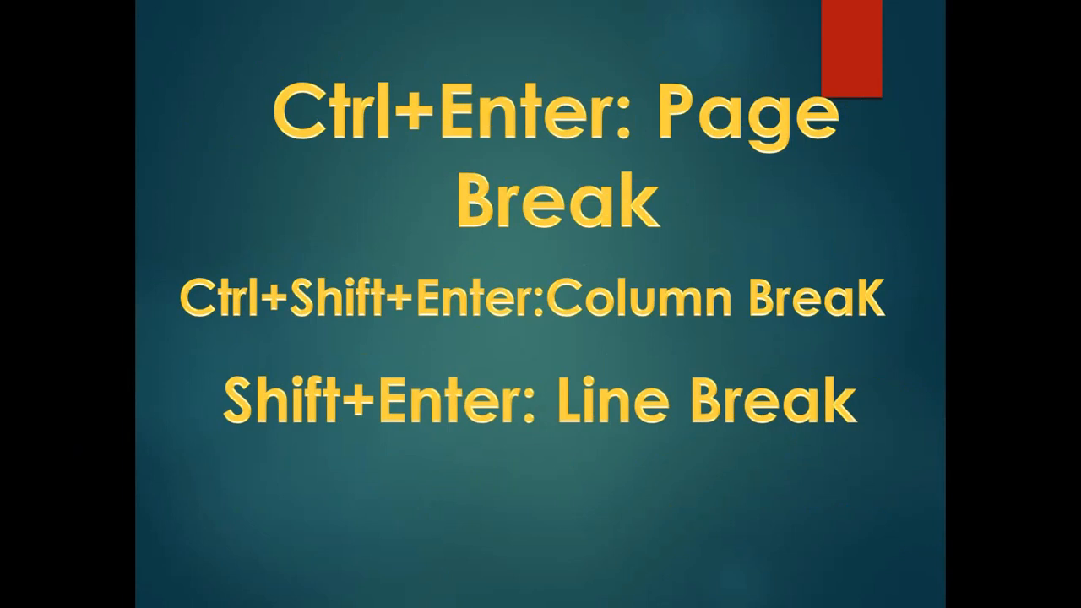
- Back in Word, set the page to one column and delete all the document's content
key(alt+Tab)
key(alt+Tab)
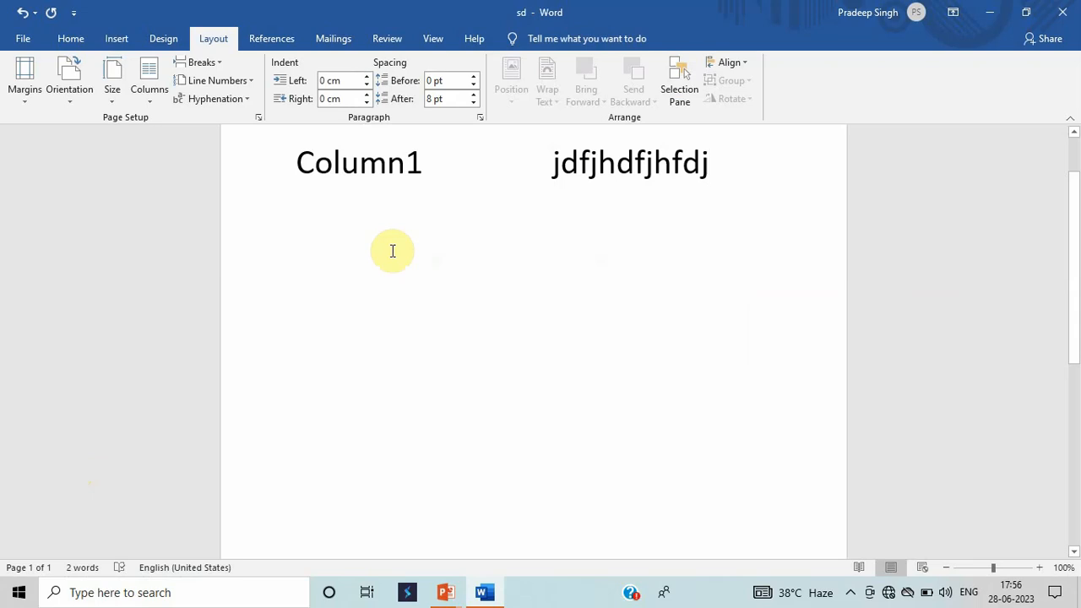
click(144, 100)
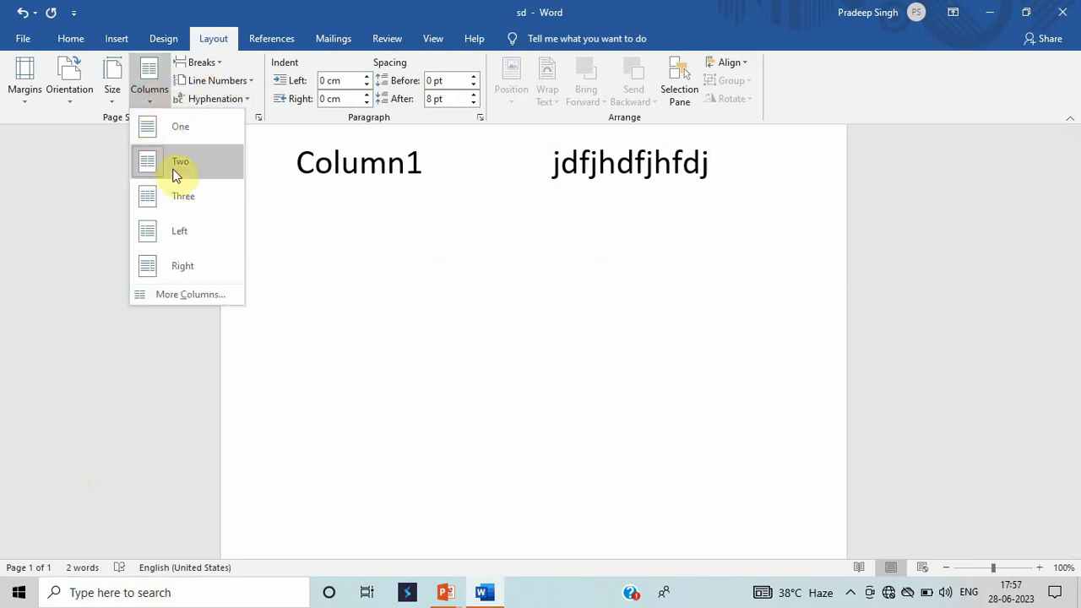
click(176, 174)
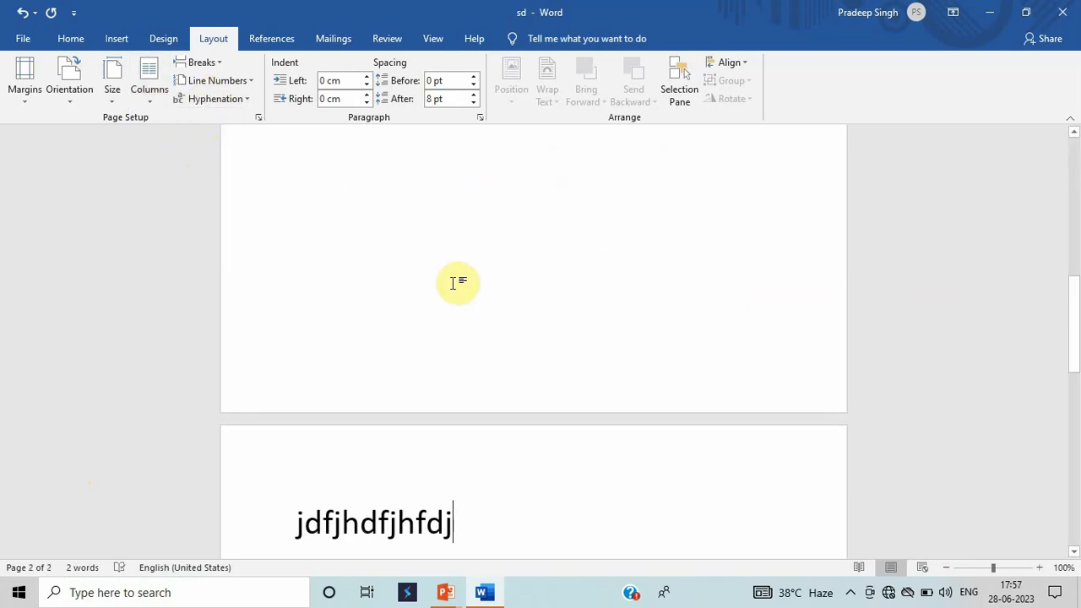
key(ctrl+a)
key(Delete)
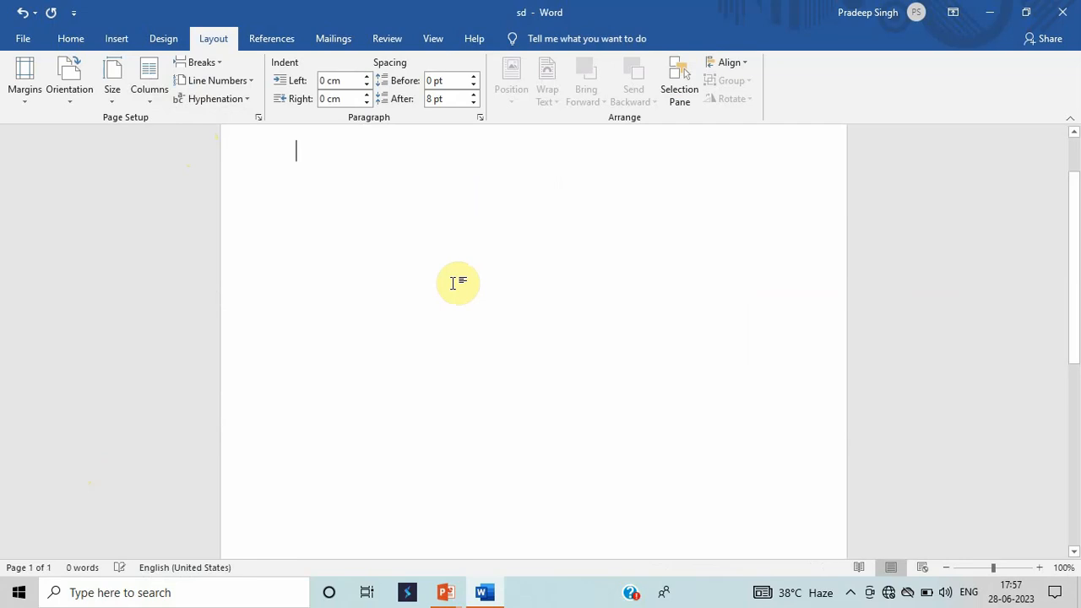
- Enter the sentence "We just only want to change the line then" in the empty document
text(We )
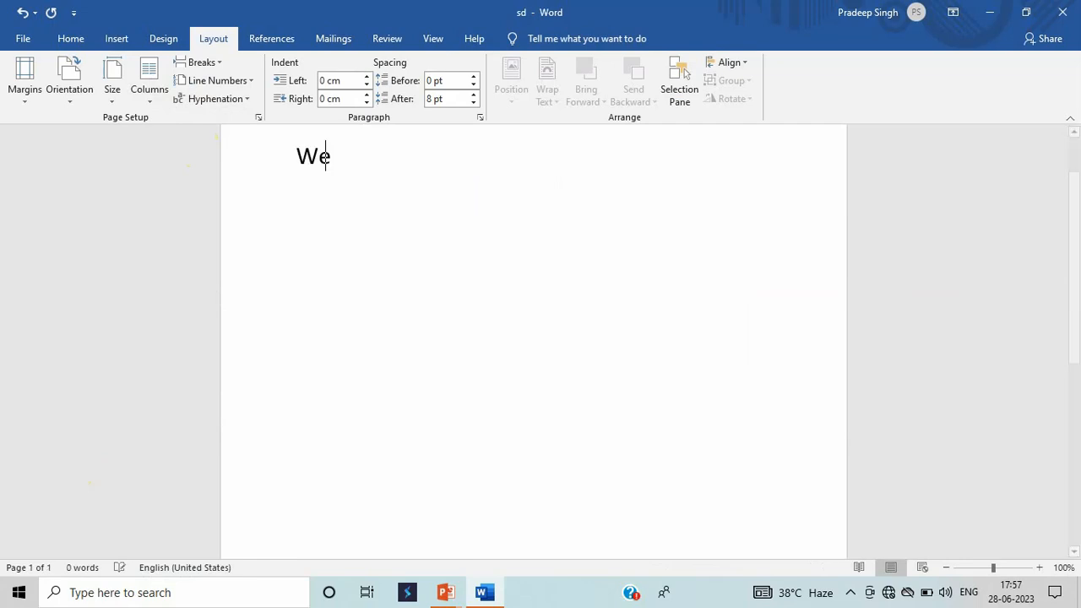
text(just onlyu)
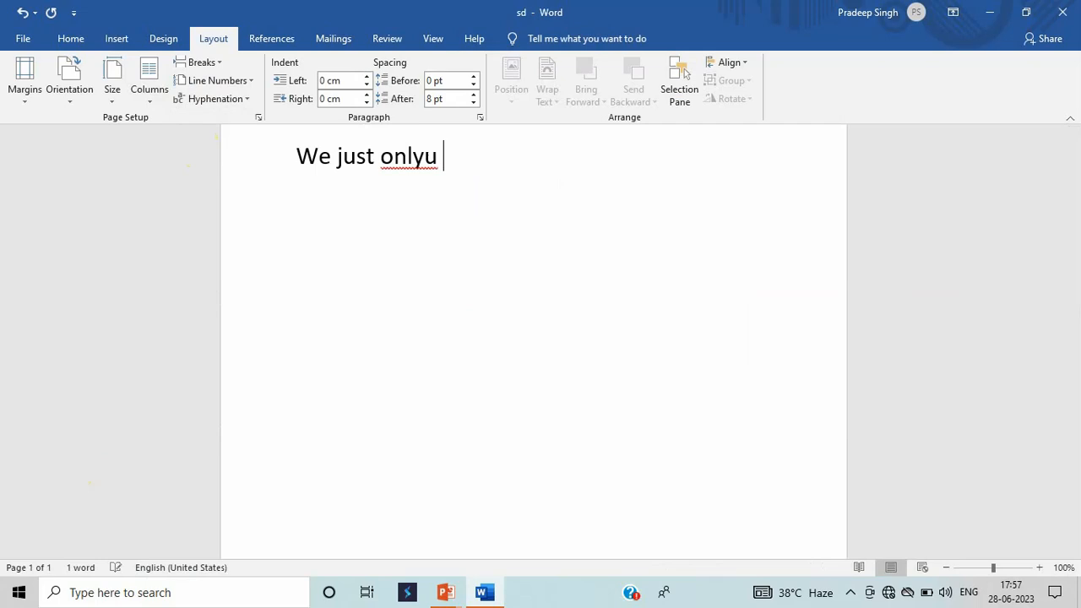
key(BackSpace)
text(want t)
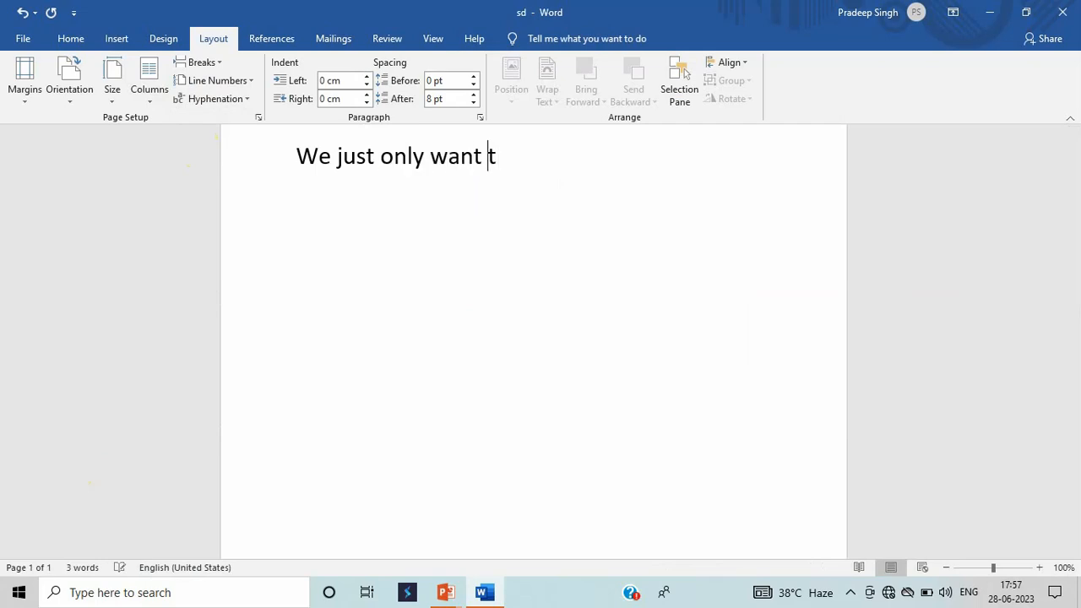
text(o change the lie)
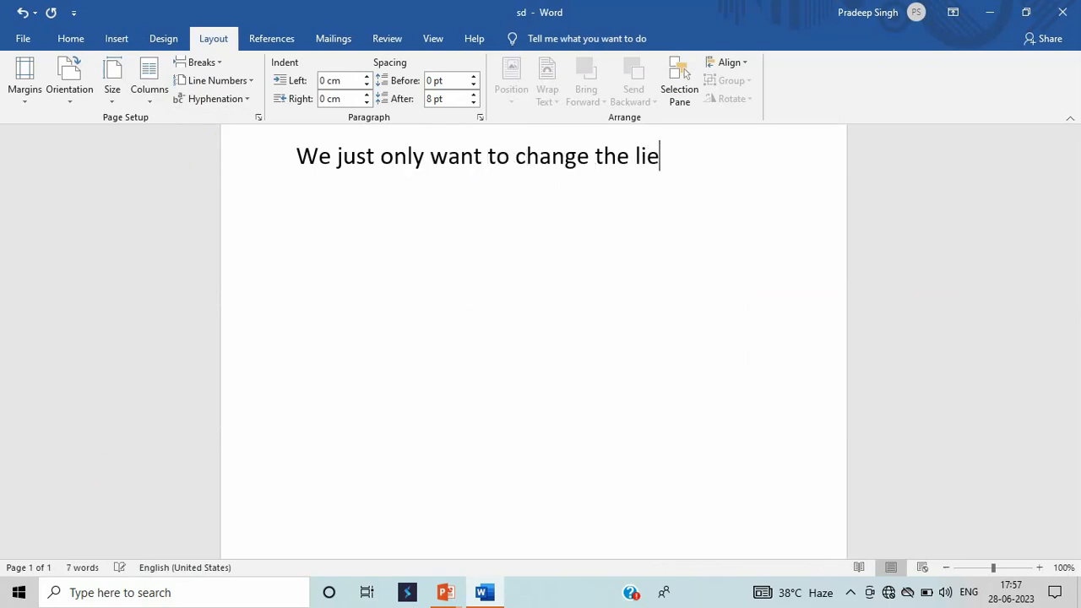
key(BackSpace)
text(ne then)
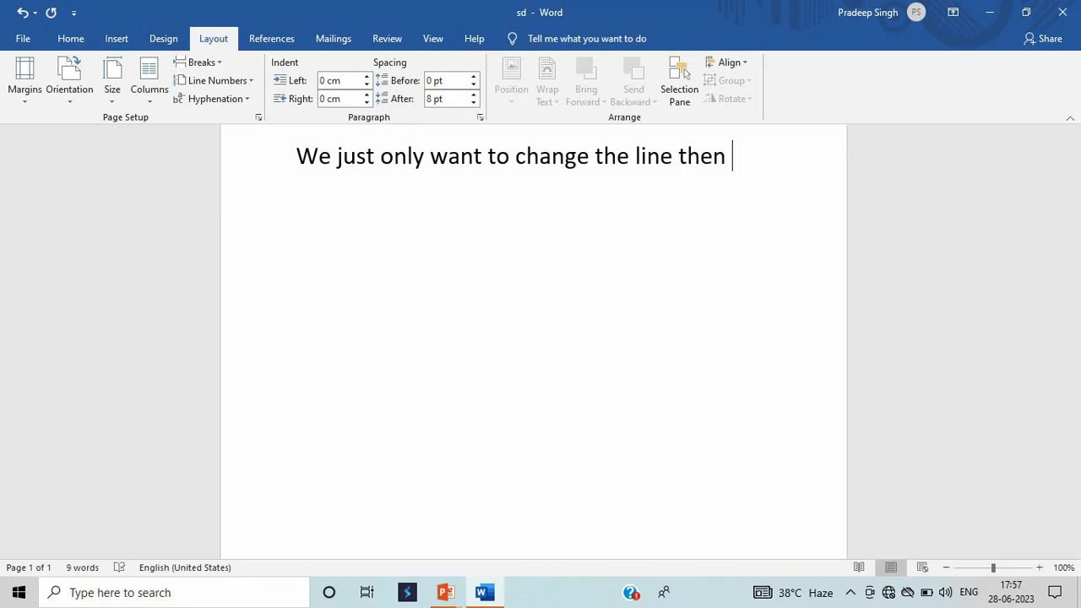
- Add "jfjfjfj" and "dkjfdjkfd" on separate lines below the sentence, using line breaks
key(Return)
text(jfjfjfj)
key(Return)
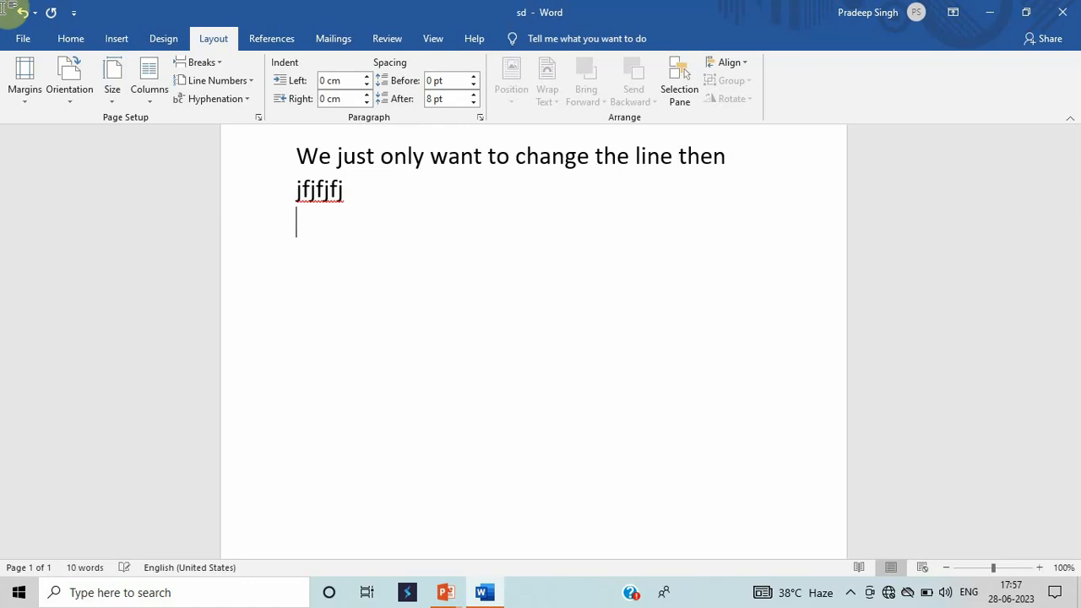
text(dkjfdjkfd)
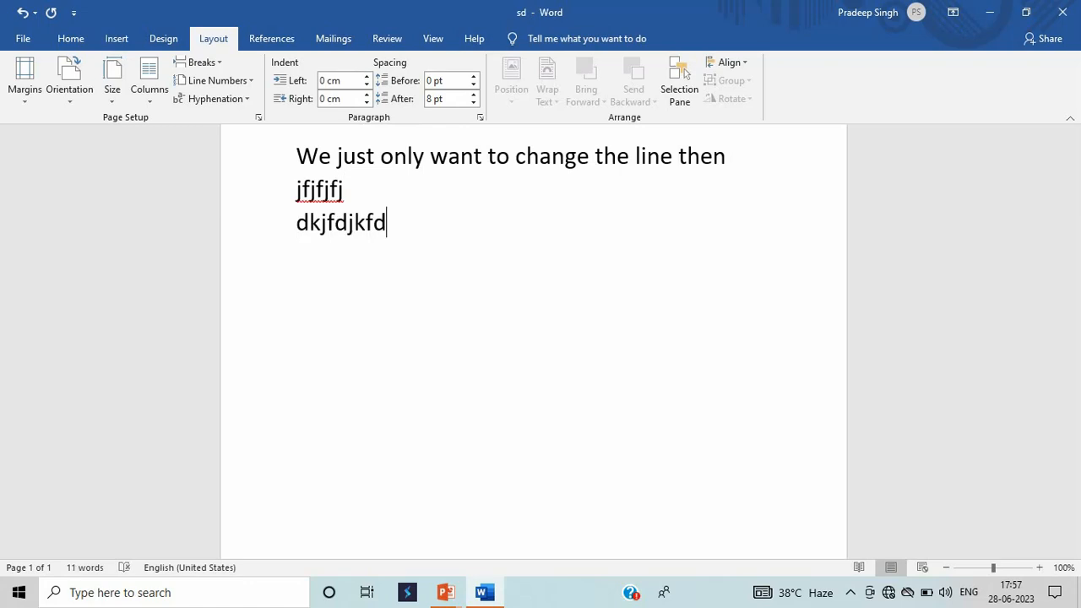
- Below the text, create a "1. 2. 3." numbered list with items "dfjdk fds f fd fsdf sdf dsf dsf ds" and "fgfgfgfdgfdgfdgfdg"
key(Return)
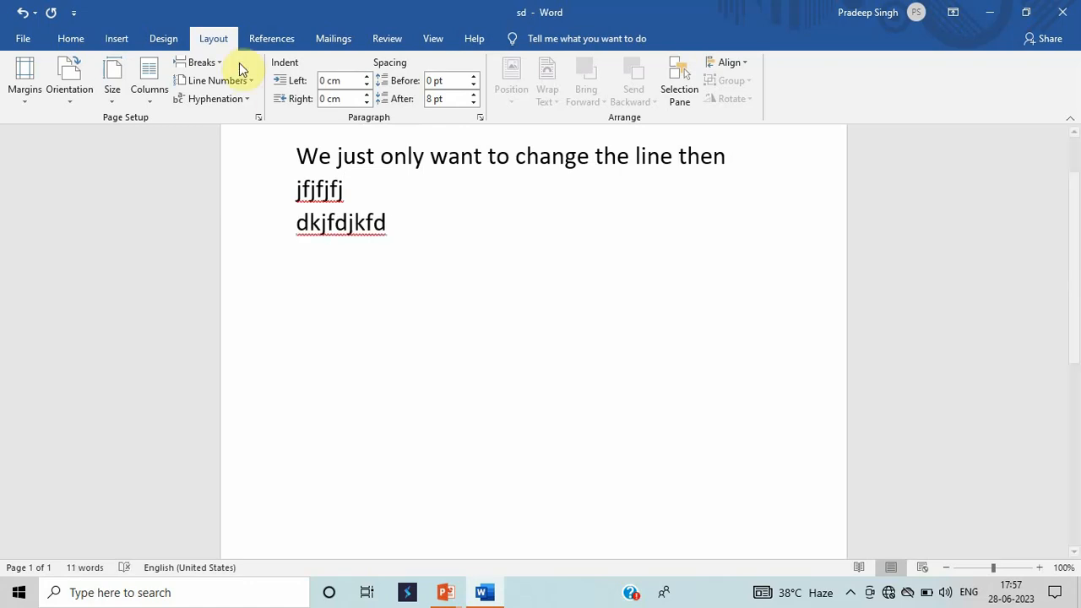
click(71, 39)
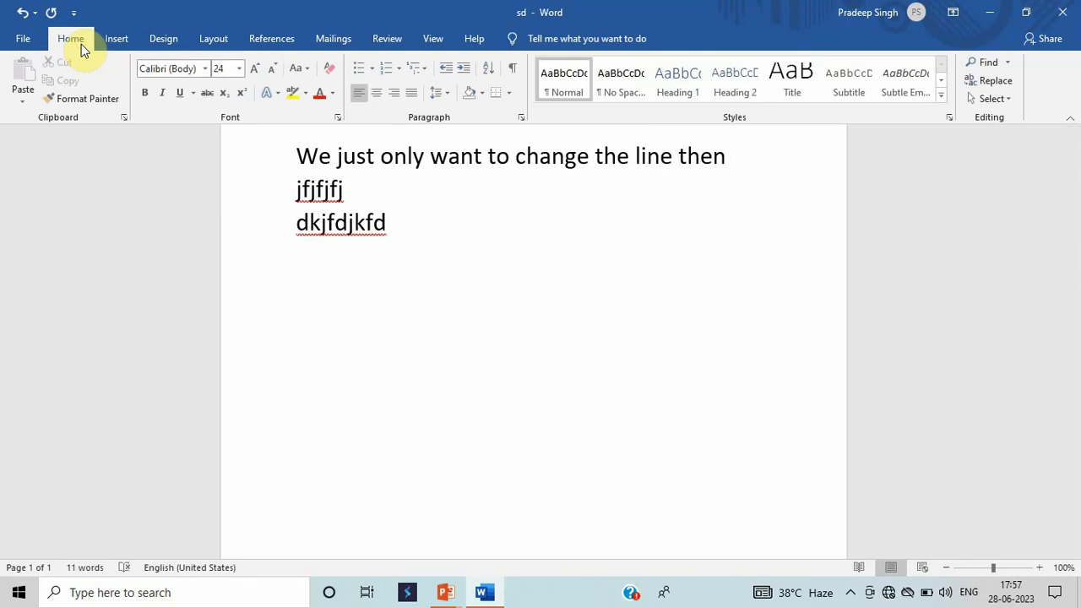
click(399, 67)
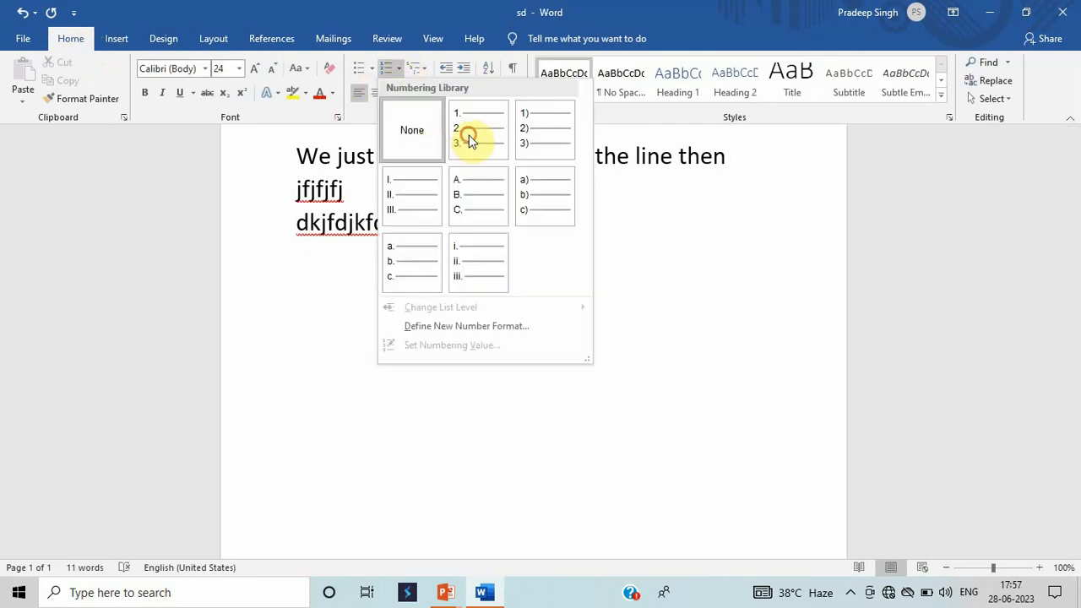
click(471, 137)
text(dfjdk)
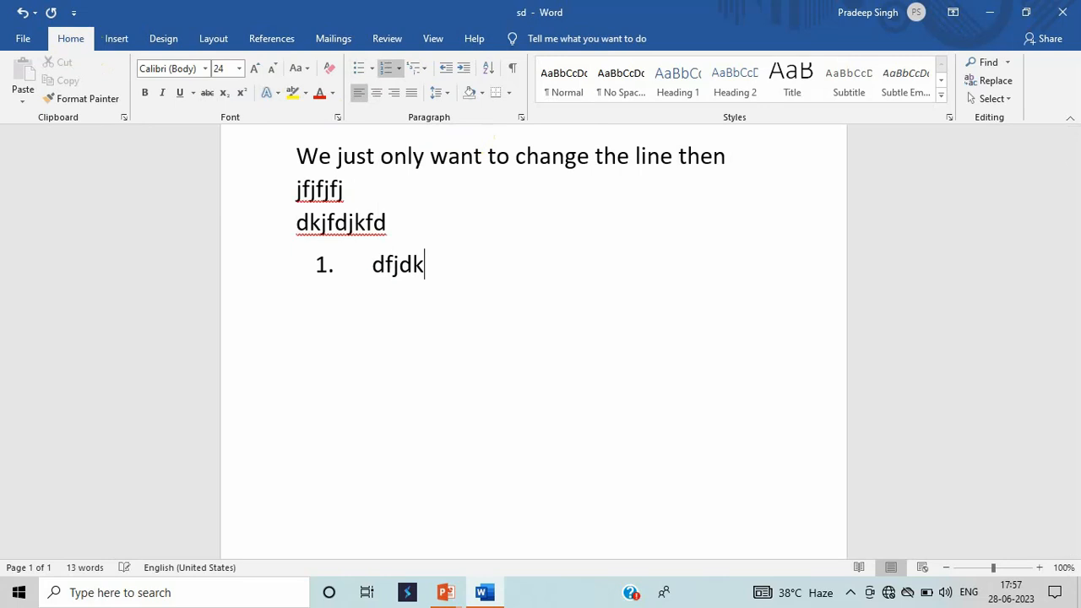
text( fds f fdfsdf sdf dsf dsf ds)
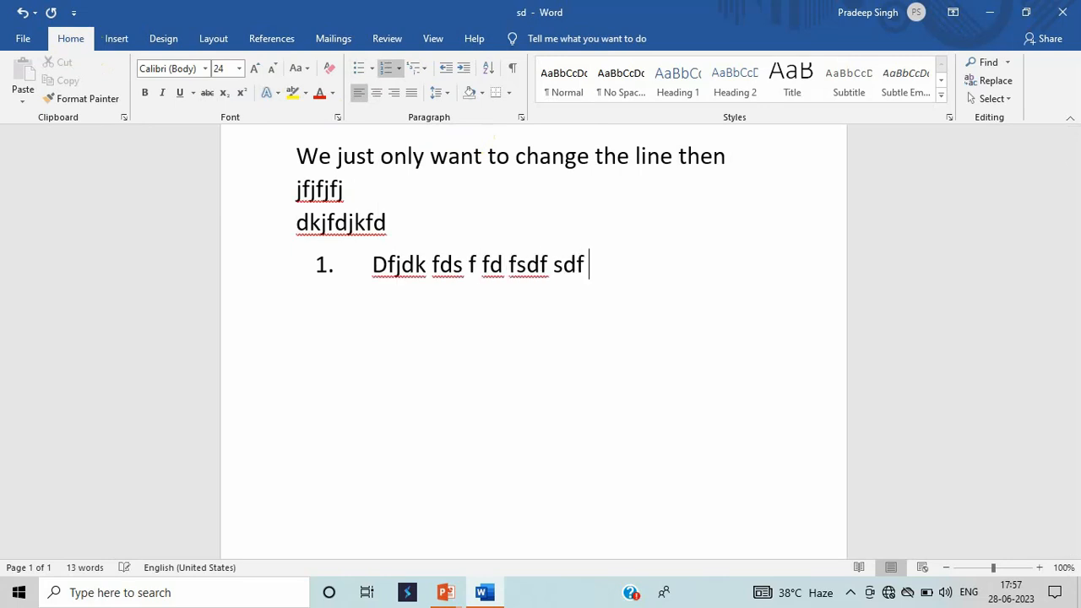
key(Return)
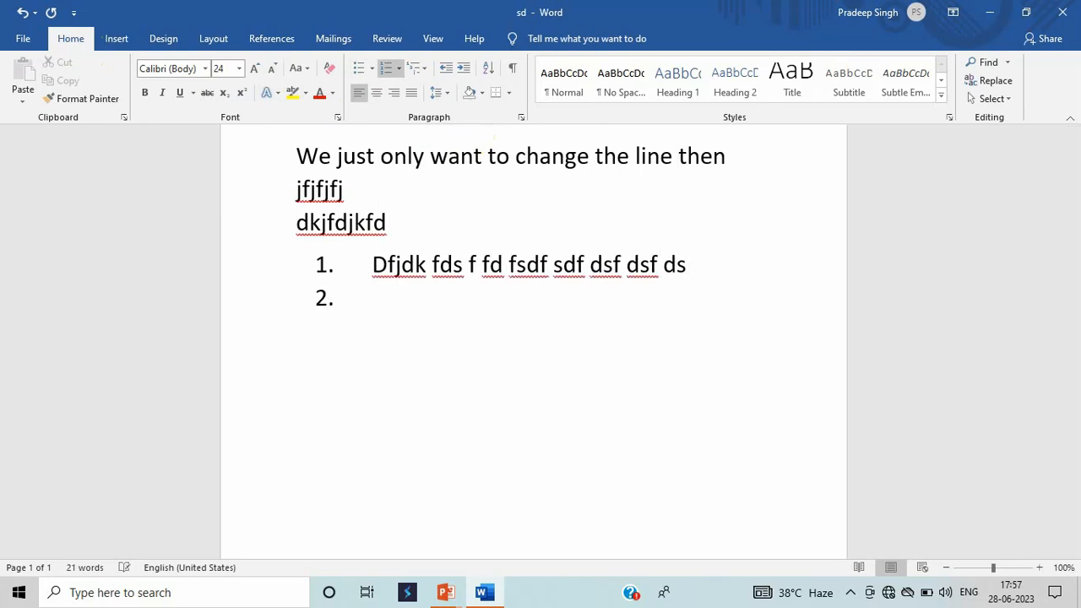
text(fgfgfgfdgfdgfdgfdg)
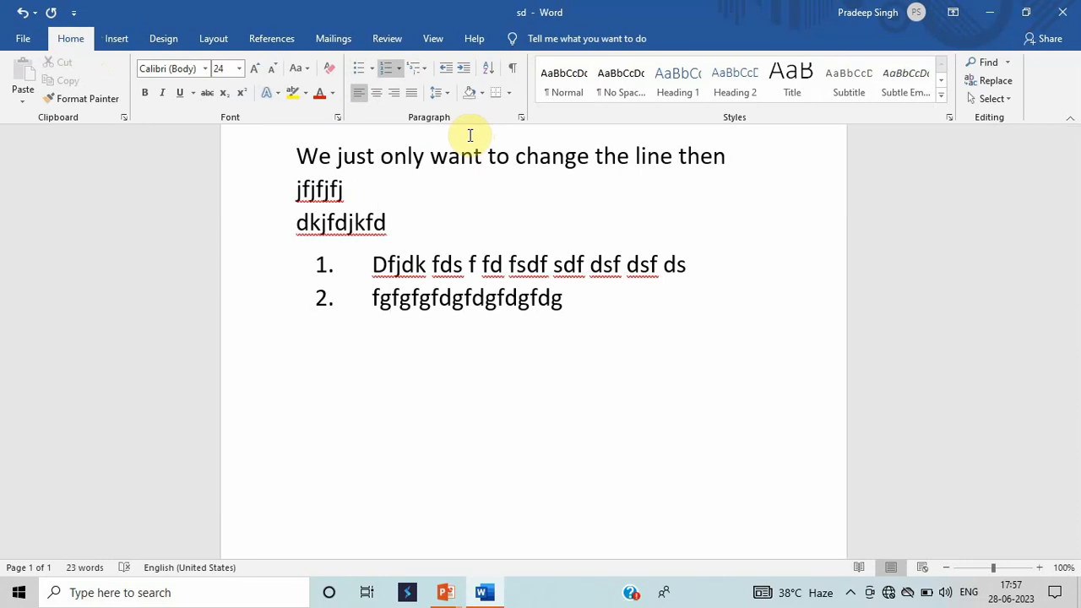
- Add the unnumbered line "jdfdfdfj" beneath the second list item
key(Return)
key(BackSpace)
text(jdfdfdfj)
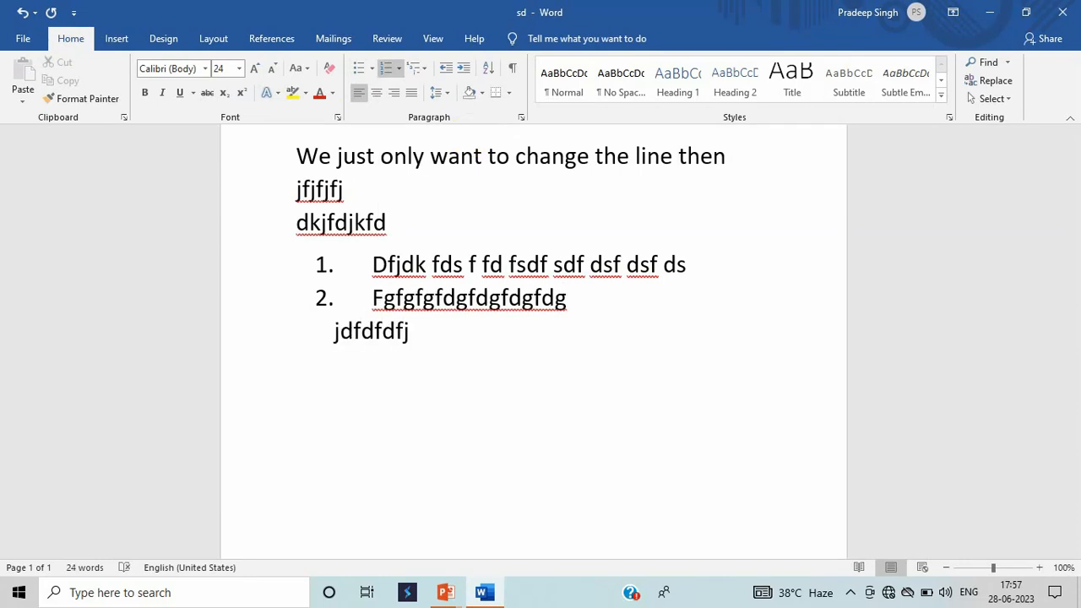
- Switch to the PowerPoint slide show, advance to the Single Line Break shortcut, and return to Word
key(alt+Tab)
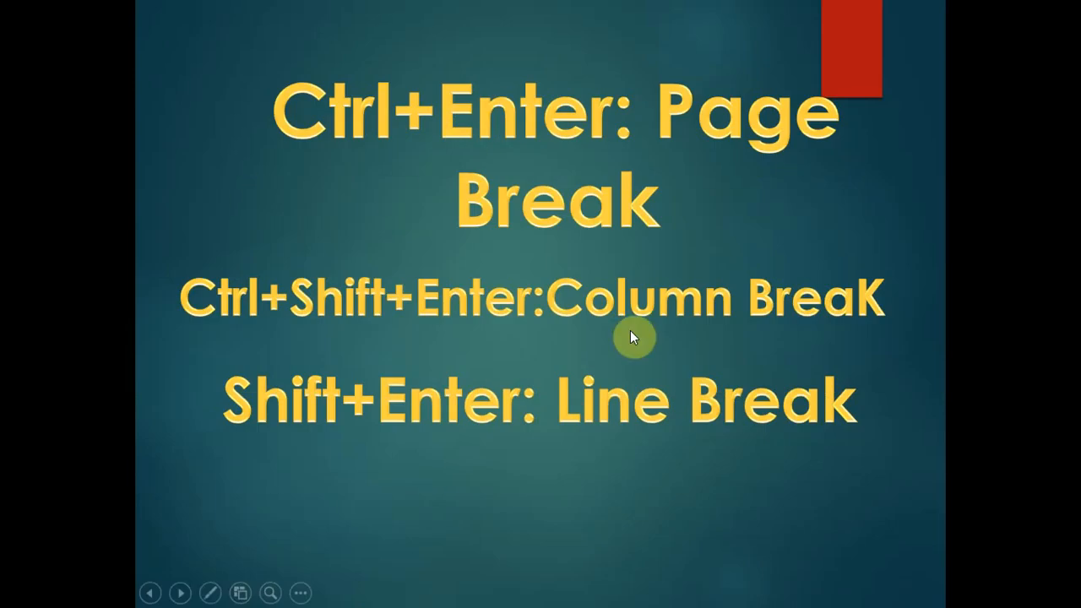
click(630, 330)
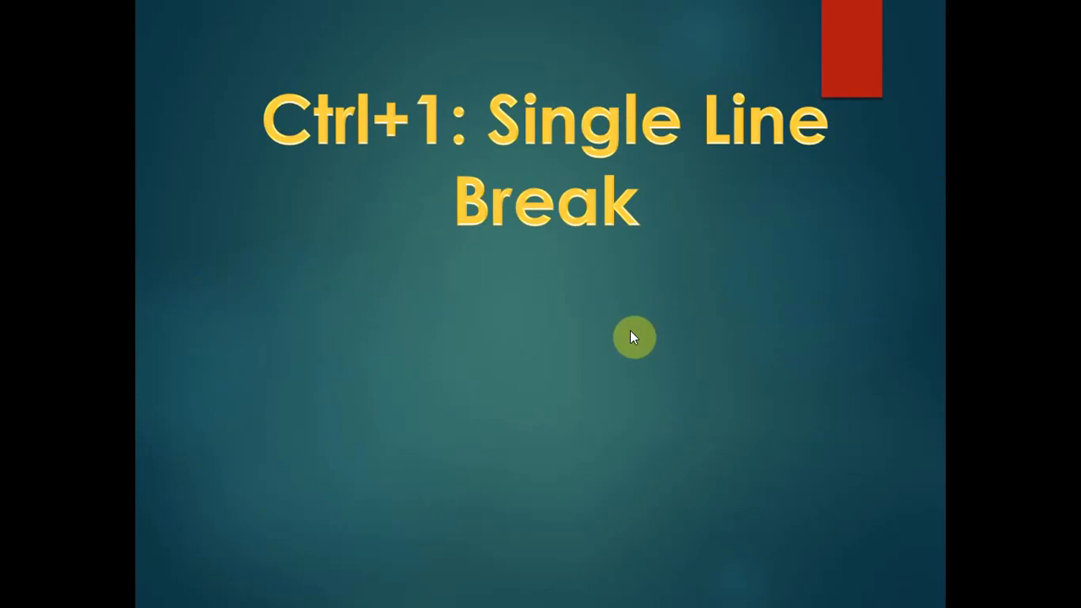
key(alt+Tab)
- Apply single line spacing and then double line spacing to the whole document
key(ctrl+Home)
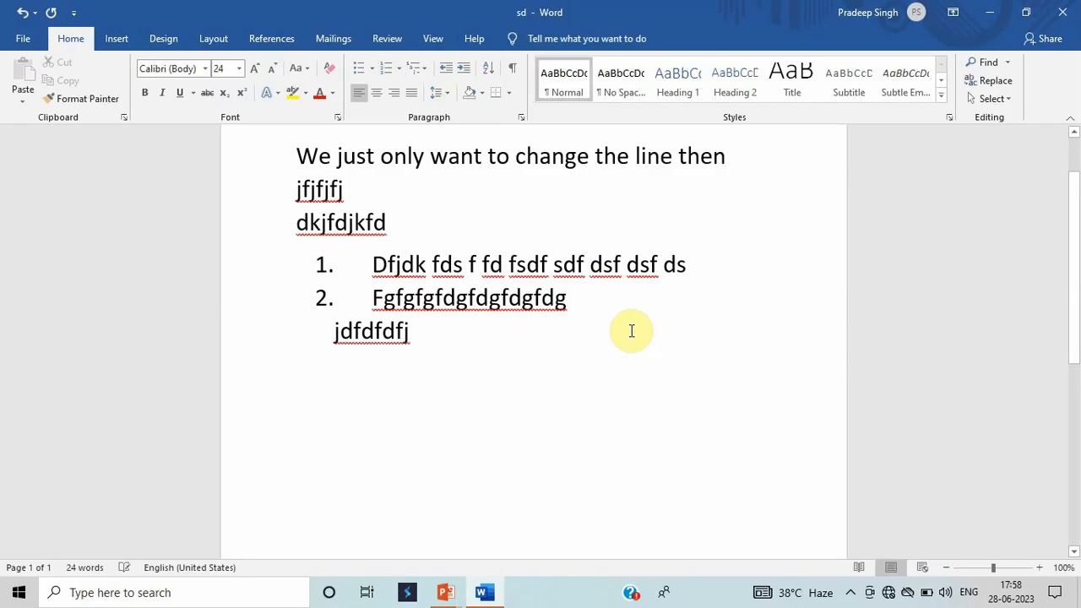
key(ctrl+a)
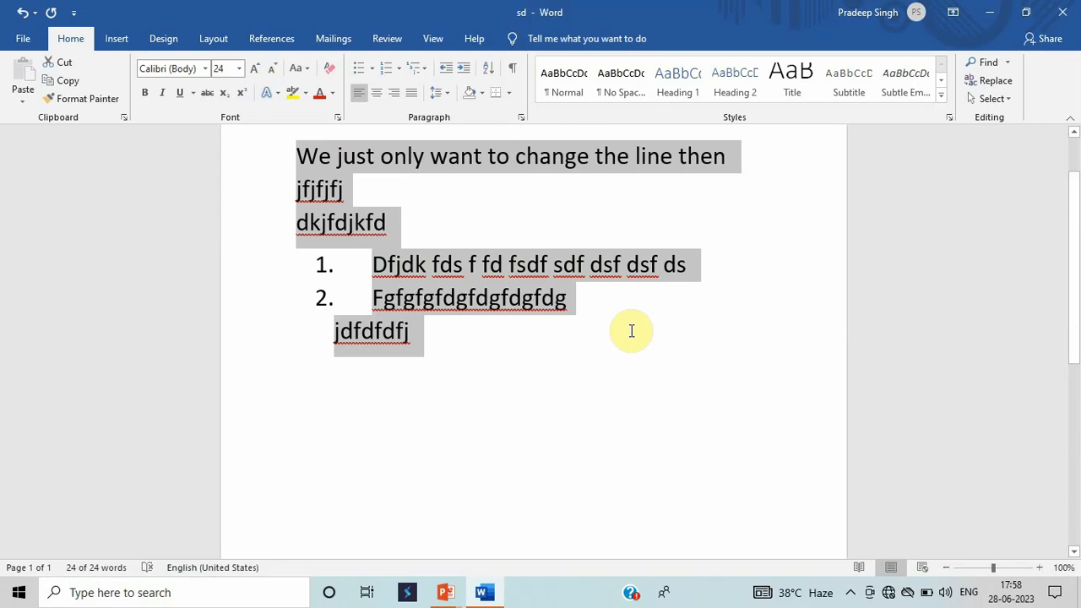
key(ctrl+1)
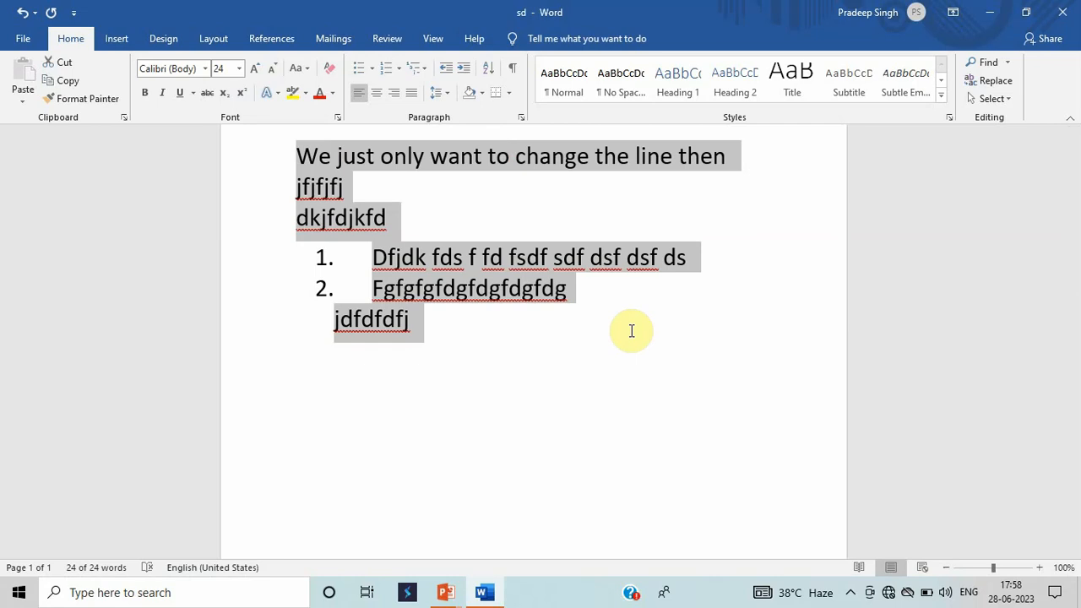
key(ctrl+2)
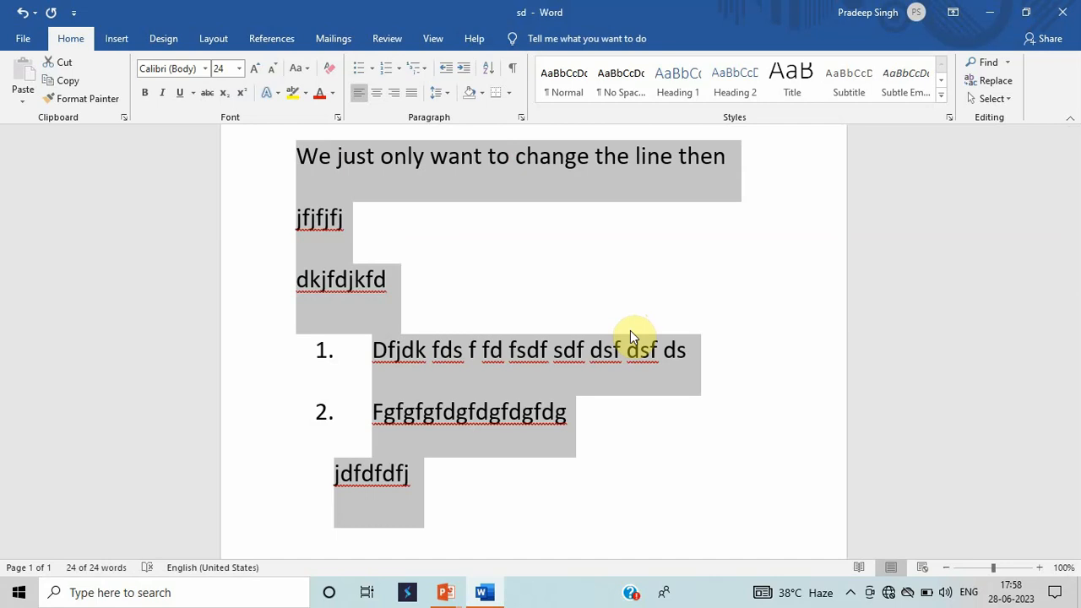
- Switch to the PowerPoint slide show and reveal the Double line break shortcut
key(alt+Tab)
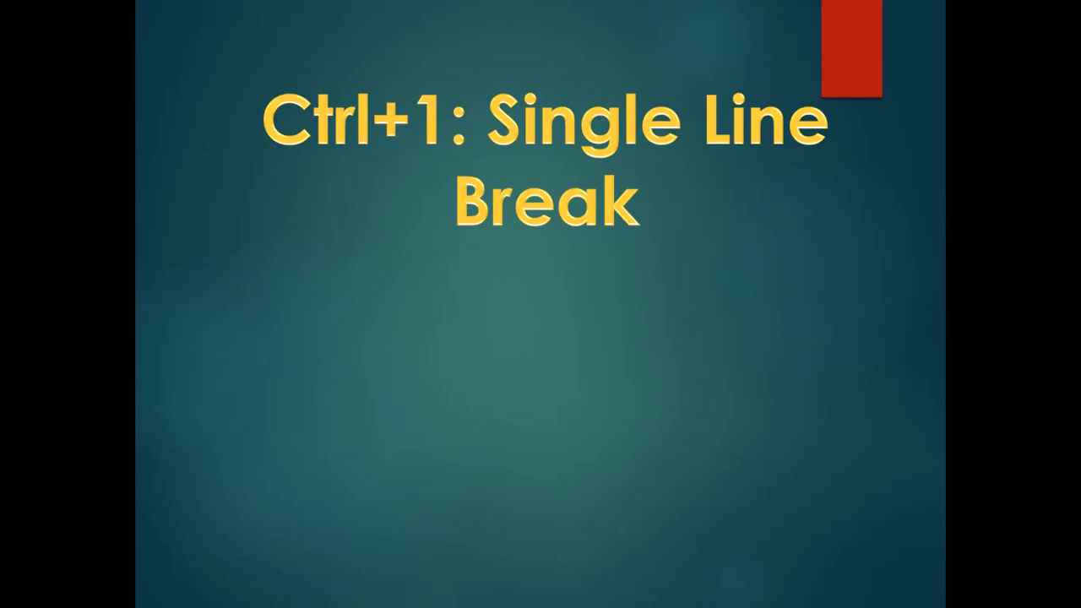
key(Right)
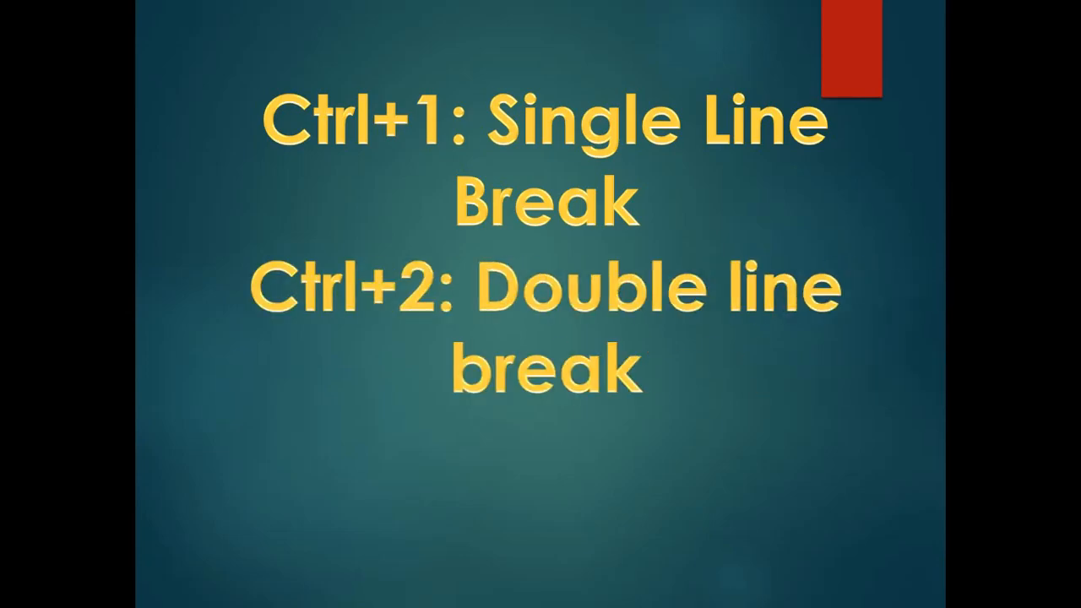
- Reveal the 1.5 line break shortcut on the slide, return to Word, and apply 1.5 line spacing to the whole document
key(Right)
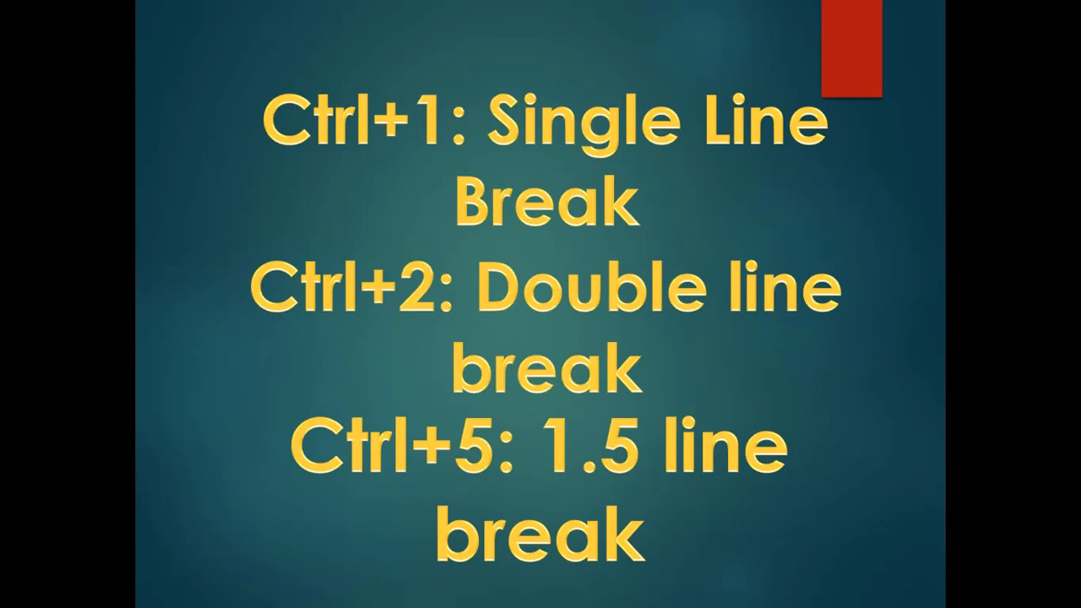
key(alt+Tab)
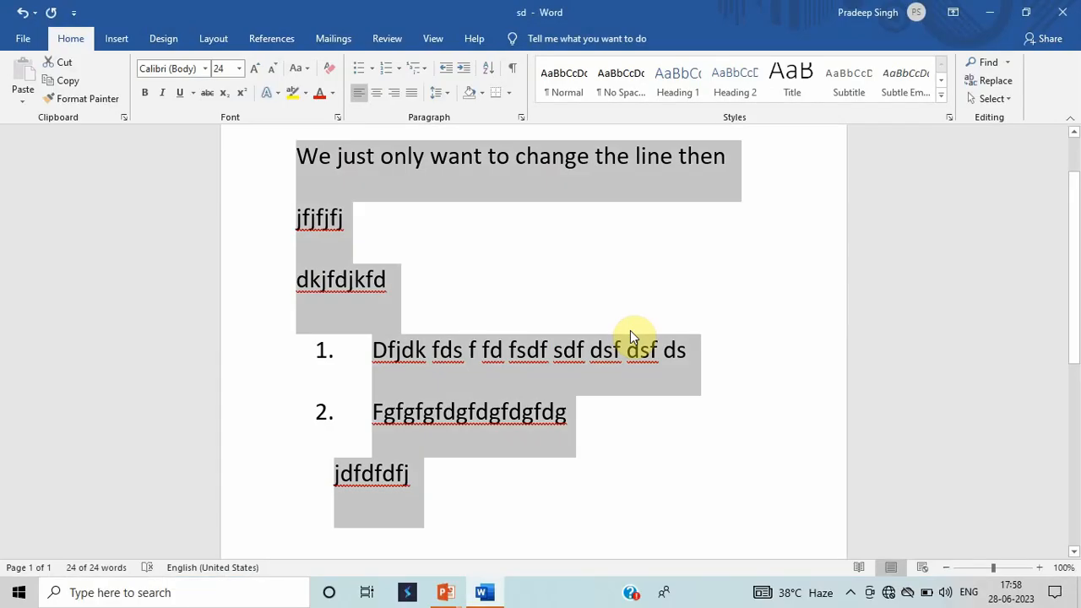
key(ctrl+5)
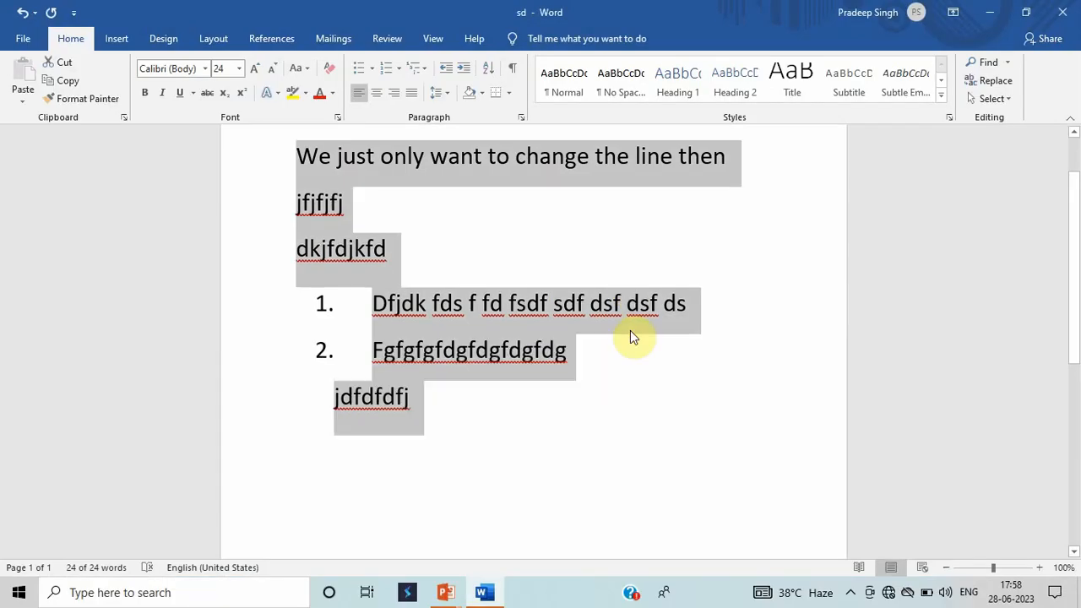
- Switch the whole document's line spacing to single, to double, and back to 1.5
key(ctrl+1)
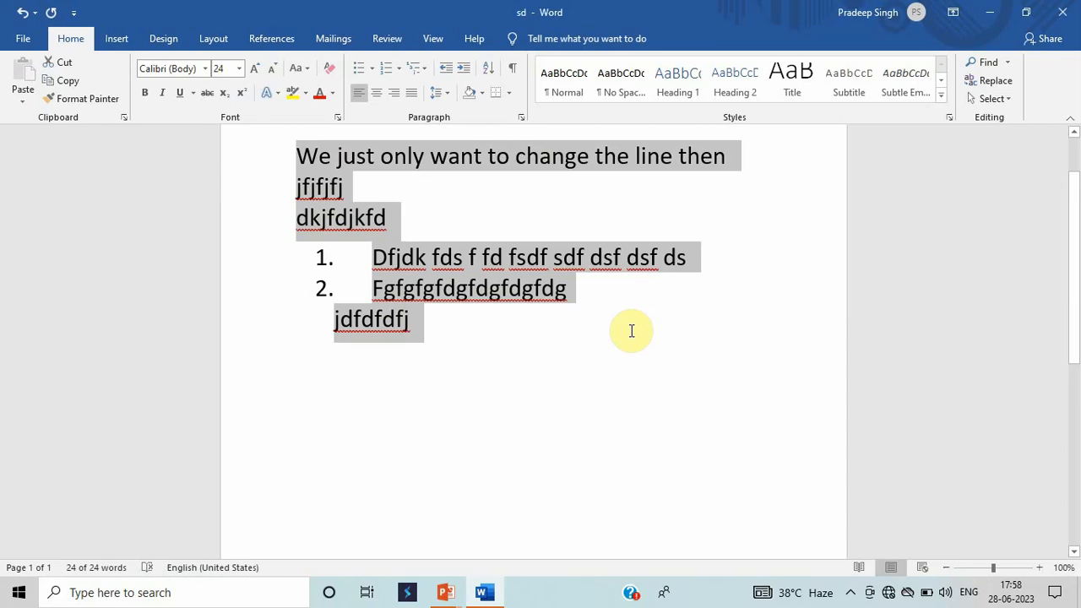
key(ctrl+2)
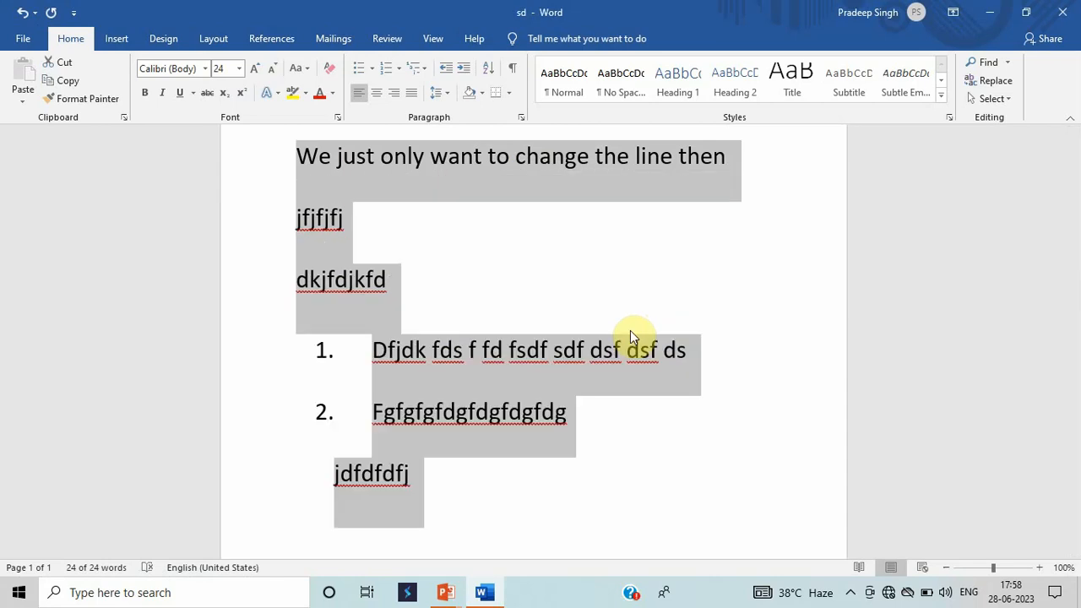
key(ctrl+5)
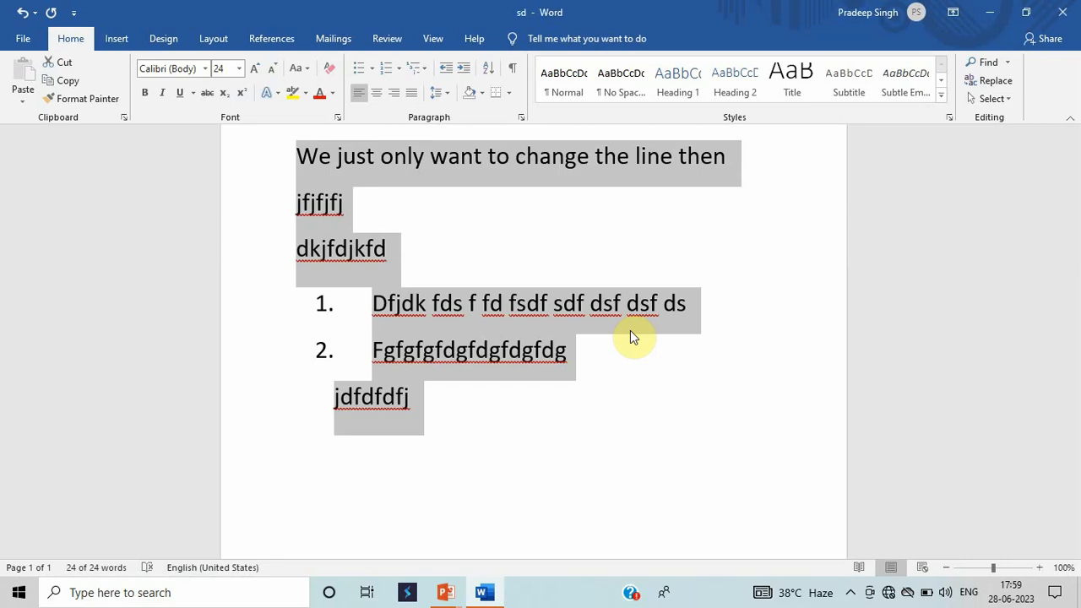
- View the Increase and Decrease Font Size shortcuts in the PowerPoint slide show and return to Word with all text selected
key(alt+Tab)
key(Right)
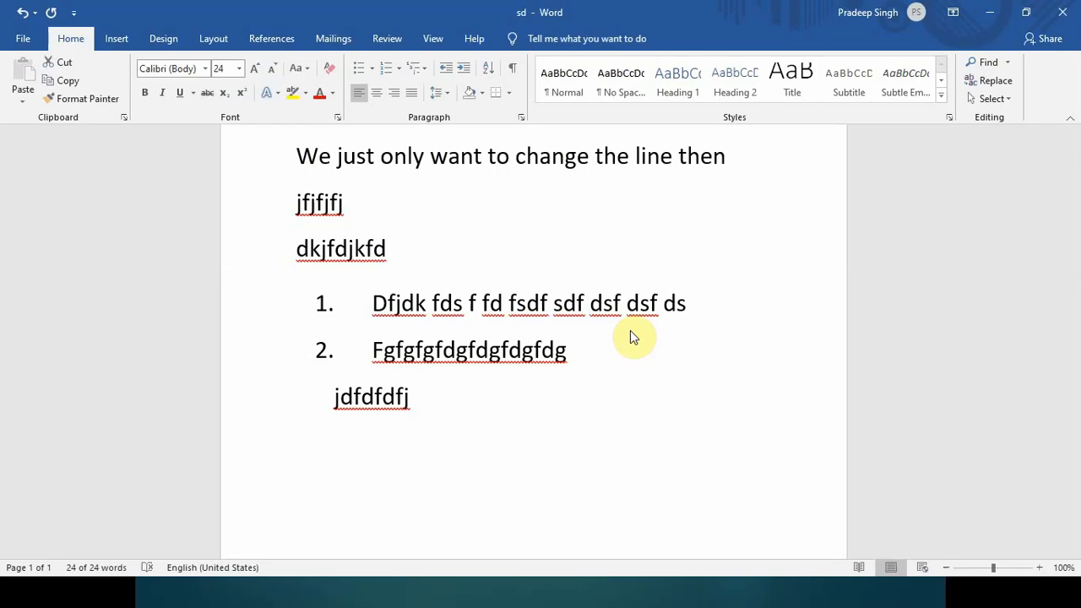
key(ctrl+a)
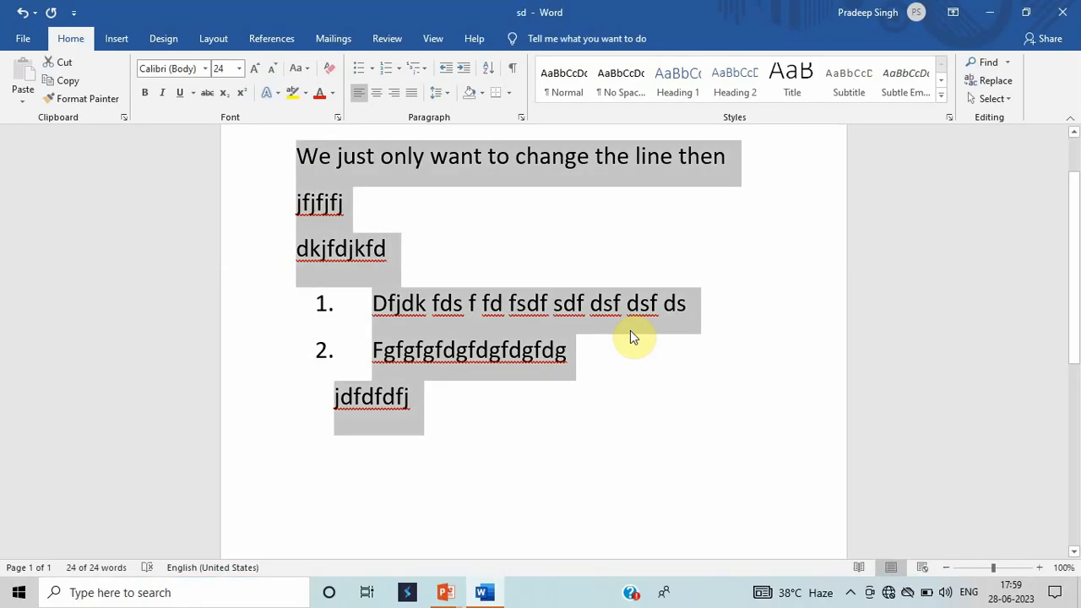
key(alt+Tab)
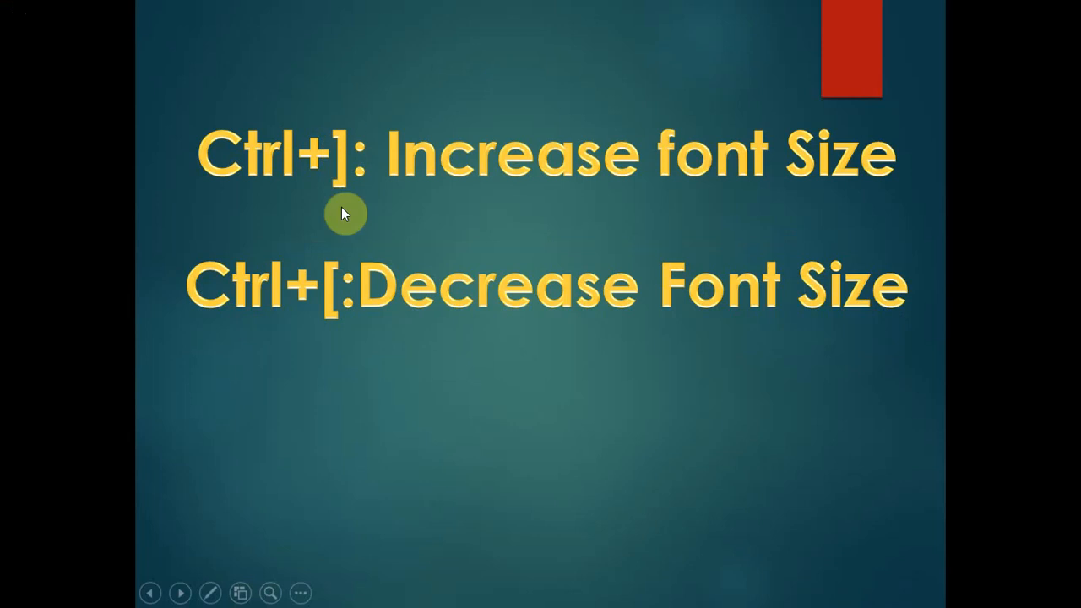
key(alt+Tab)
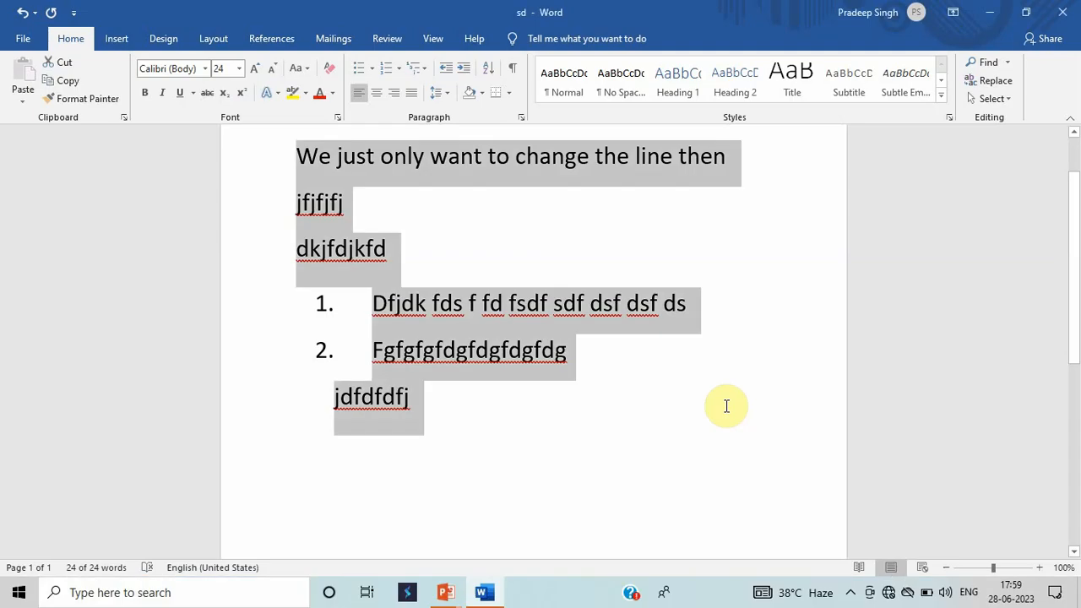
- Increase the font size of all the selected text step by step to 36 pt
key(ctrl+bracketright)
key(ctrl+bracketright)
key(ctrl+bracketright)
key(ctrl+bracketright)
key(ctrl+bracketright)
key(ctrl+bracketright)
key(ctrl+bracketright)
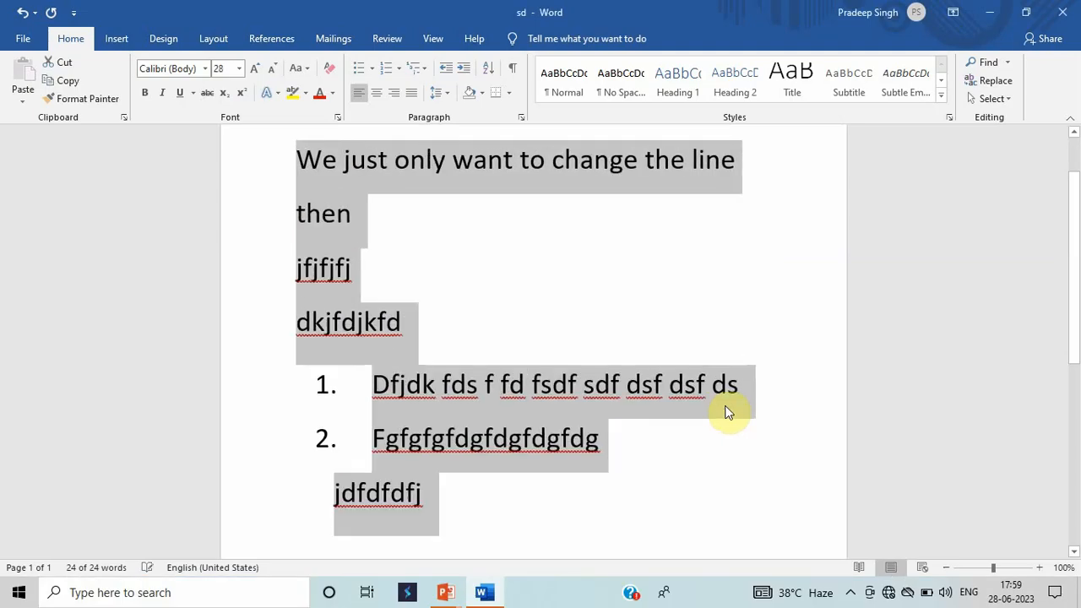
key(ctrl+bracketright)
key(ctrl+bracketright)
key(ctrl+bracketright)
key(ctrl+bracketright)
key(ctrl+bracketright)
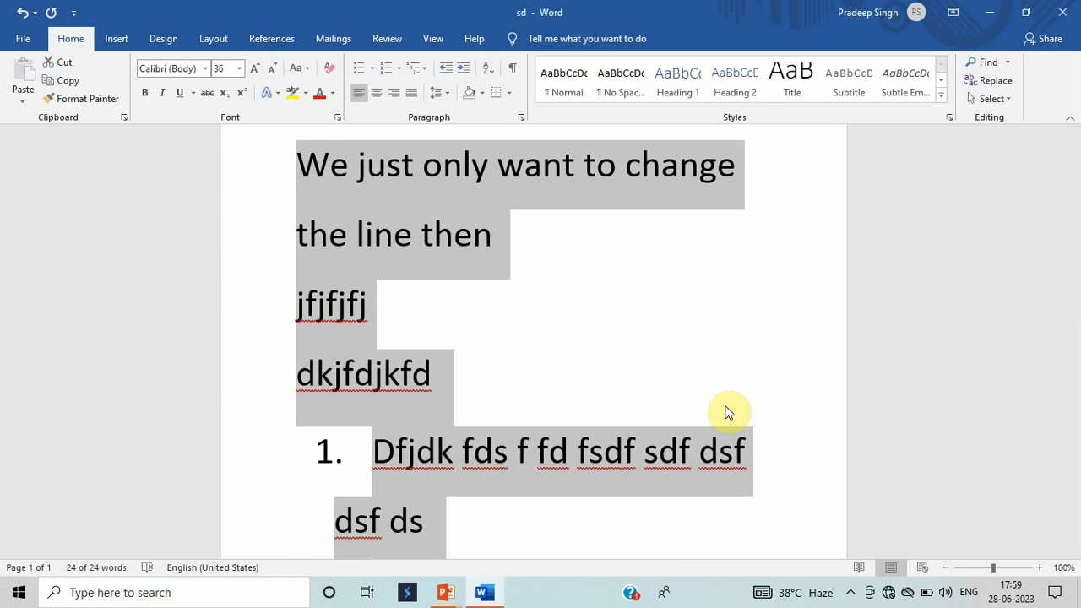
- Decrease the font size of all the selected text step by step to 20 pt
key(ctrl+bracketleft)
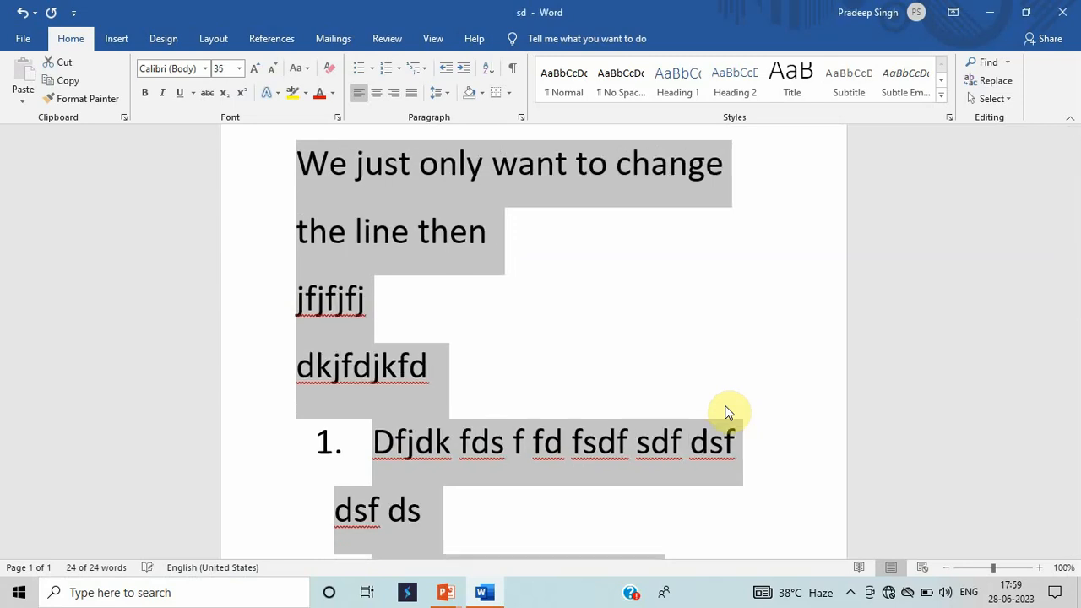
key(ctrl+shift+comma)
key(ctrl+shift+comma)
key(ctrl+shift+comma)
key(ctrl+shift+comma)
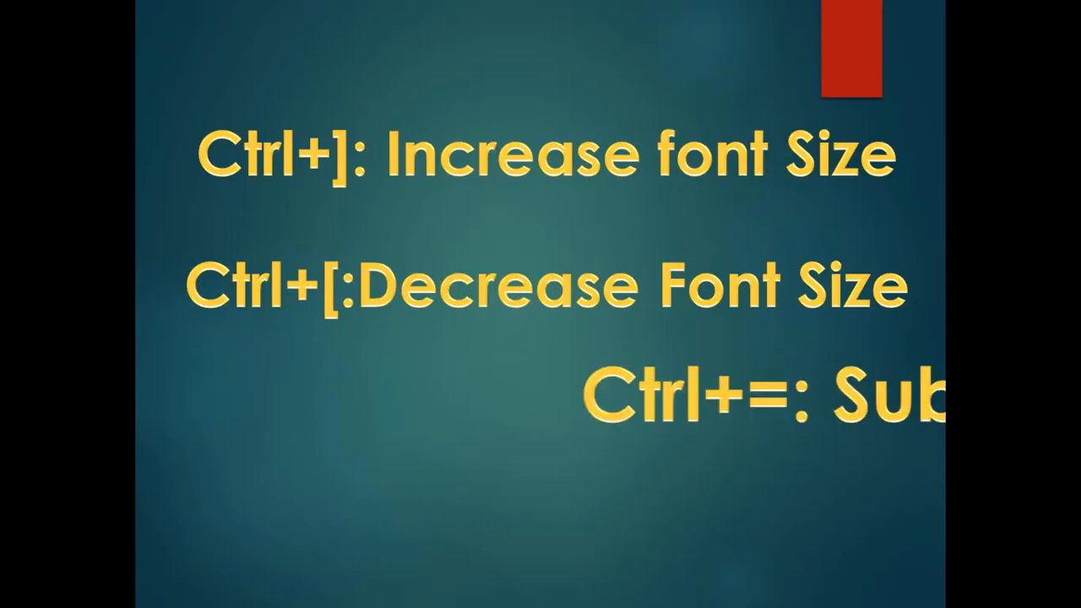
- Return to Word and add an unnumbered 26 pt line beneath "jdfdfdfj" containing X with the subscript 22
key(alt+Tab)
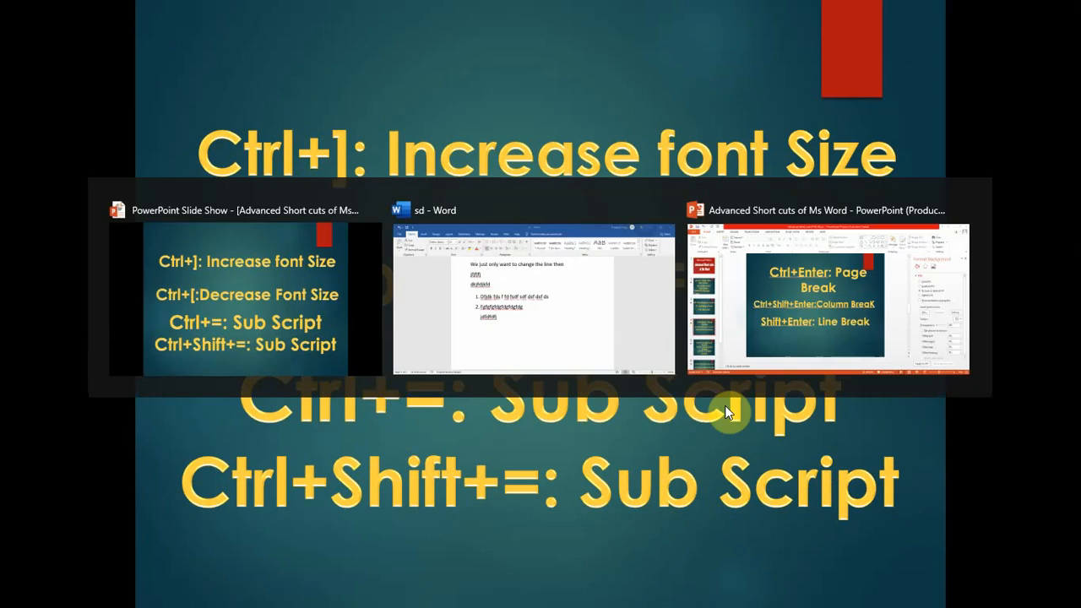
click(441, 366)
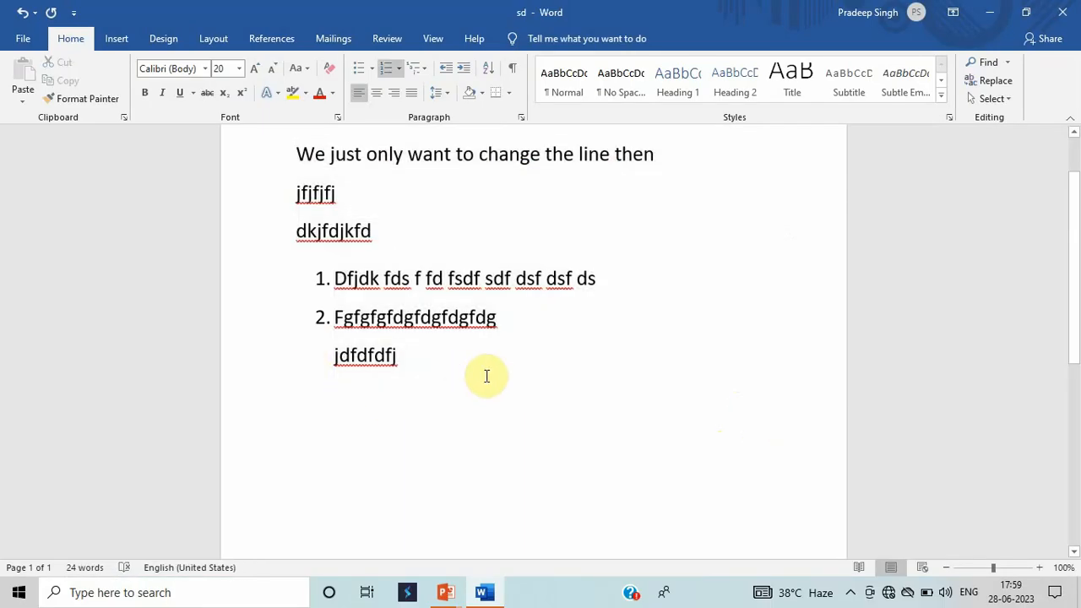
key(Return)
key(BackSpace)
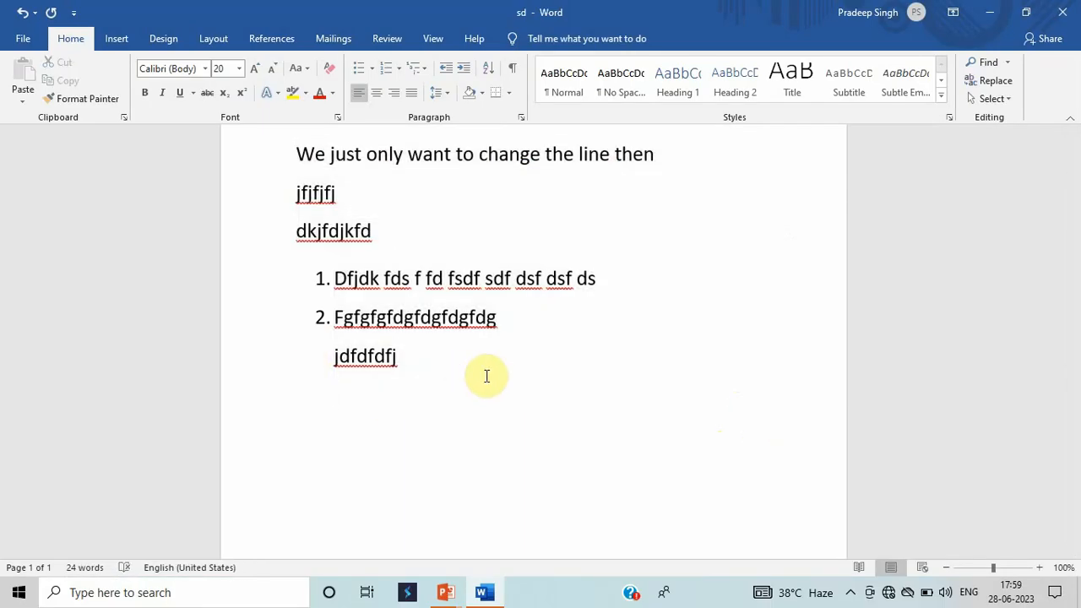
key(ctrl+shift+period)
key(ctrl+shift+period)
key(ctrl+shift+period)
text(X)
key(ctrl+equal)
text(22)
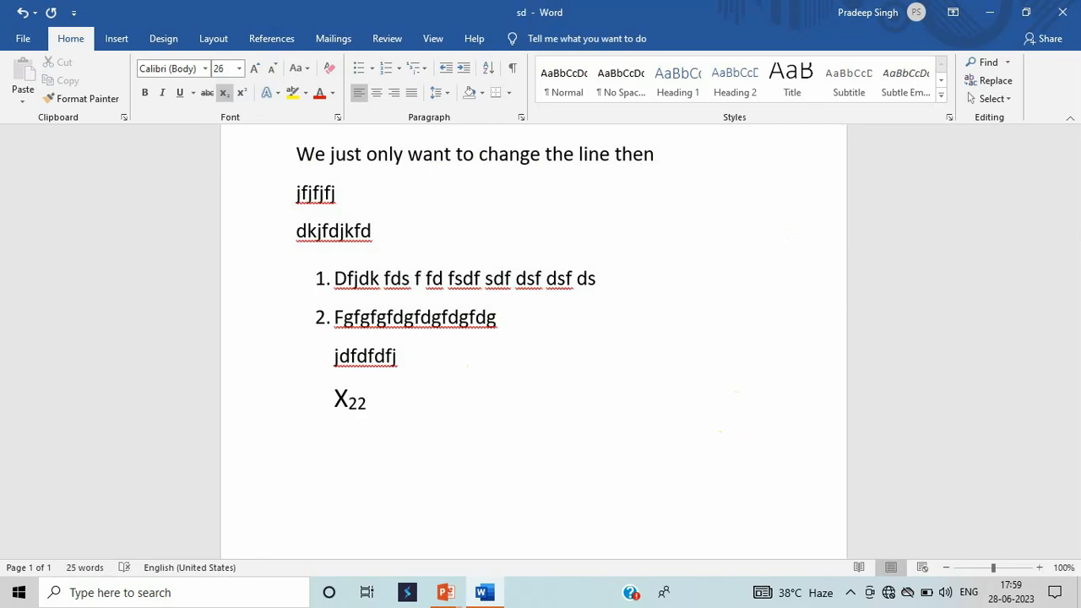
- Replace the subscript 22 after the X with a superscript 2
key(BackSpace)
key(BackSpace)
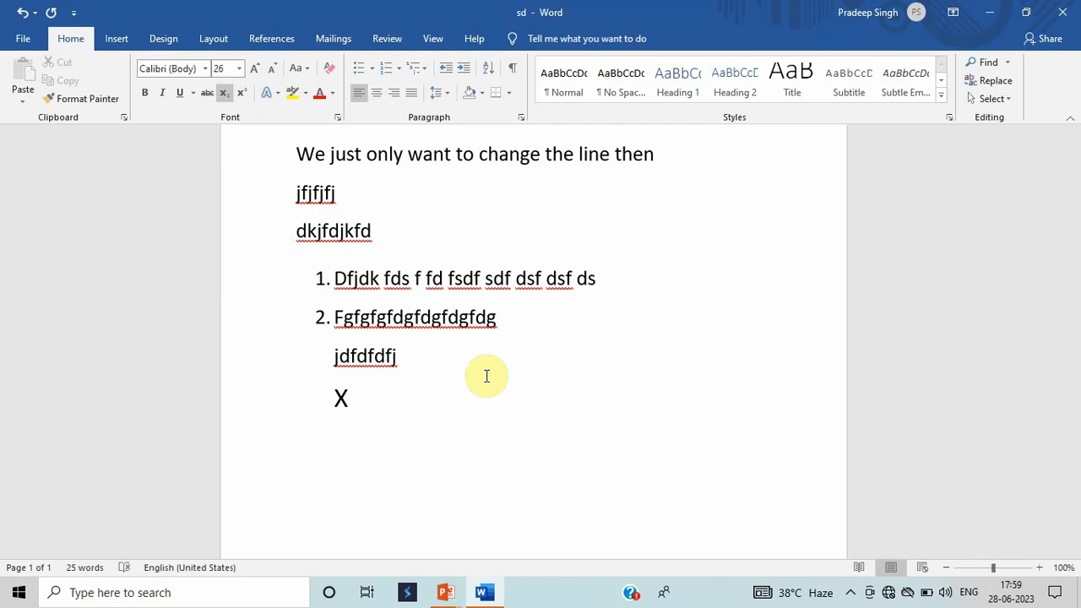
key(ctrl+shift+plus)
text(2)
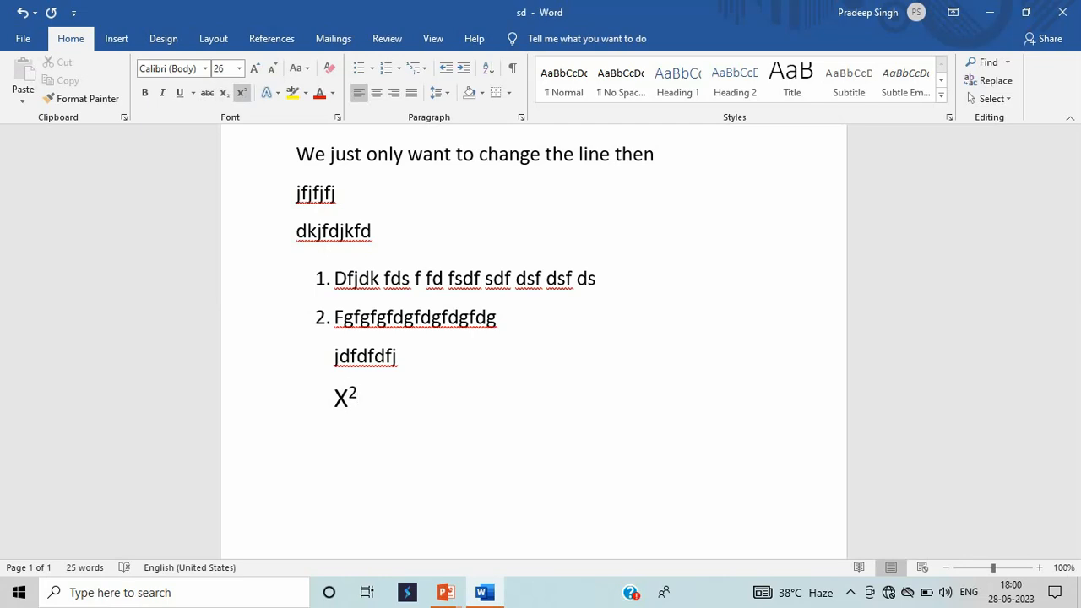